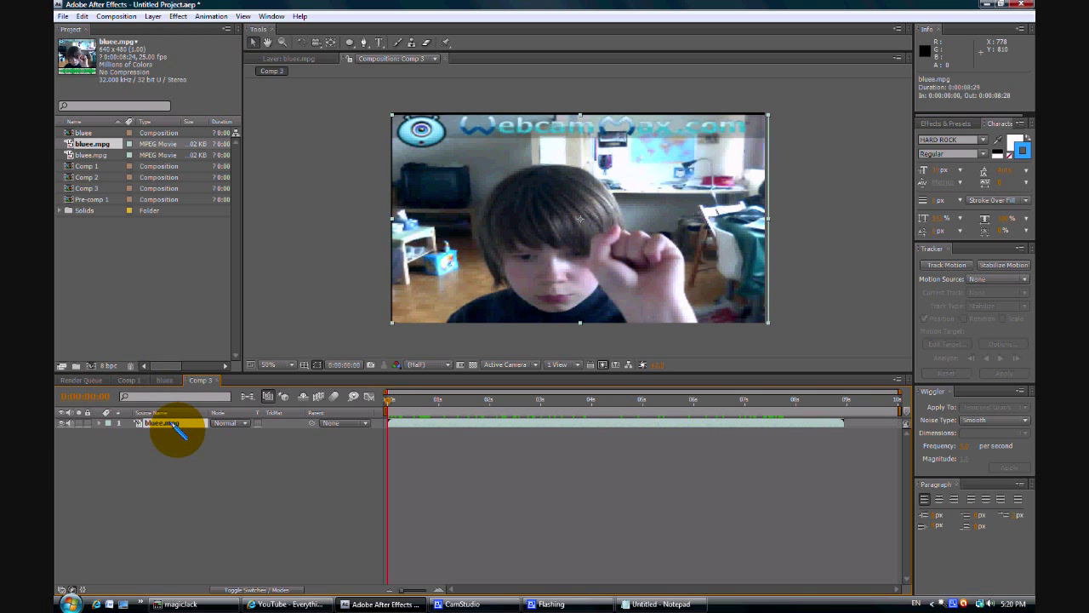
Step: Create a white solid layer named ABall above the bluee.mpg footage in Comp 3
right_click(206, 457)
mouse_move(289, 468)
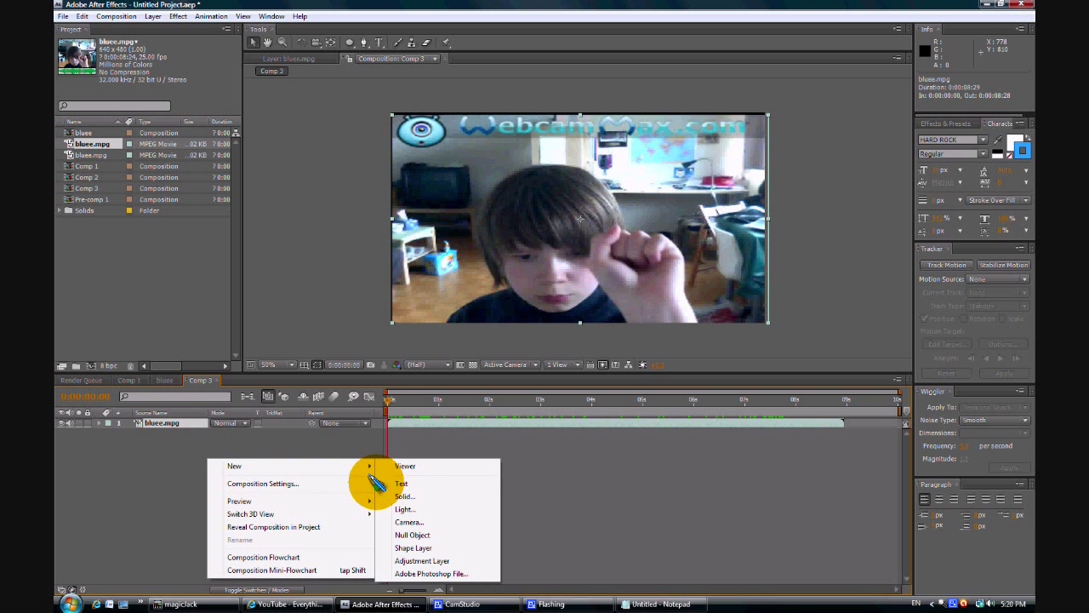
click(405, 497)
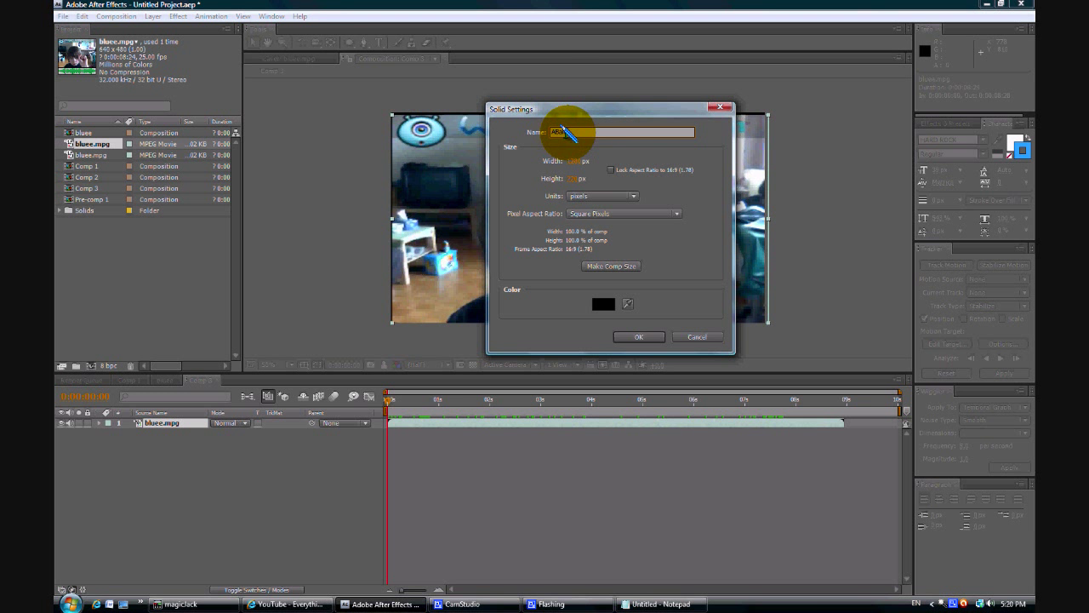
click(605, 305)
drag(256, 213, 201, 147)
click(457, 147)
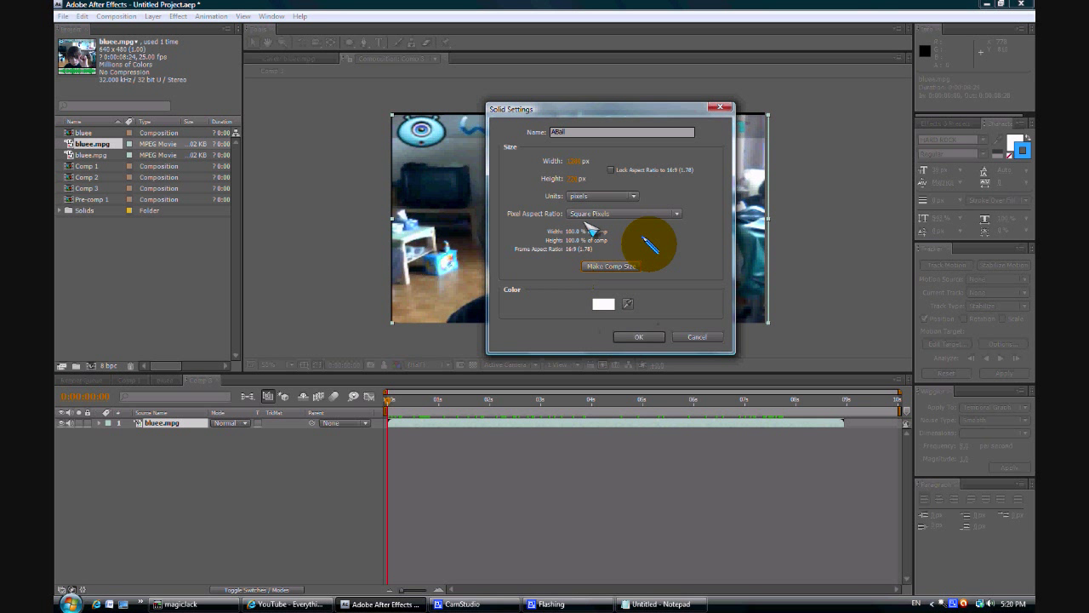
click(640, 336)
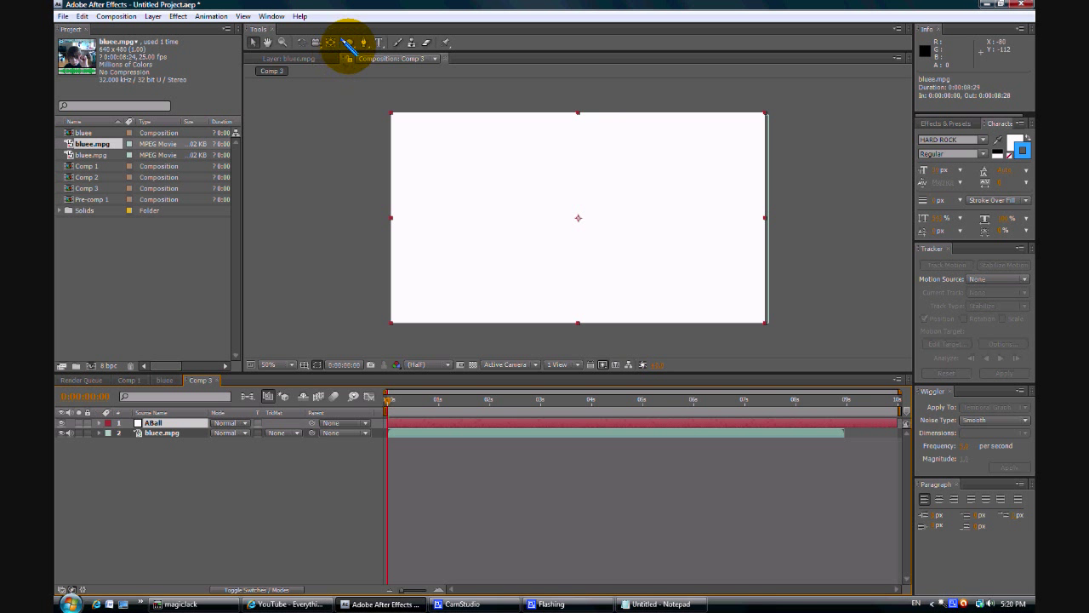
Step: Draw a roughly circular ellipse mask about 262 by 228 px on the ABall solid, over the boy's forehead
drag(347, 41, 384, 69)
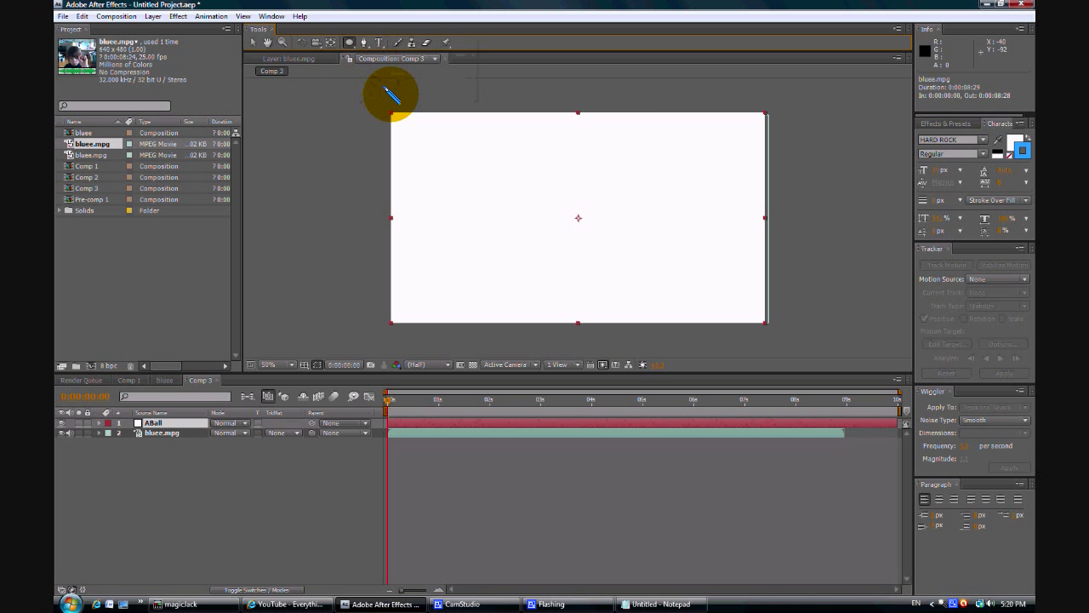
drag(498, 180, 574, 248)
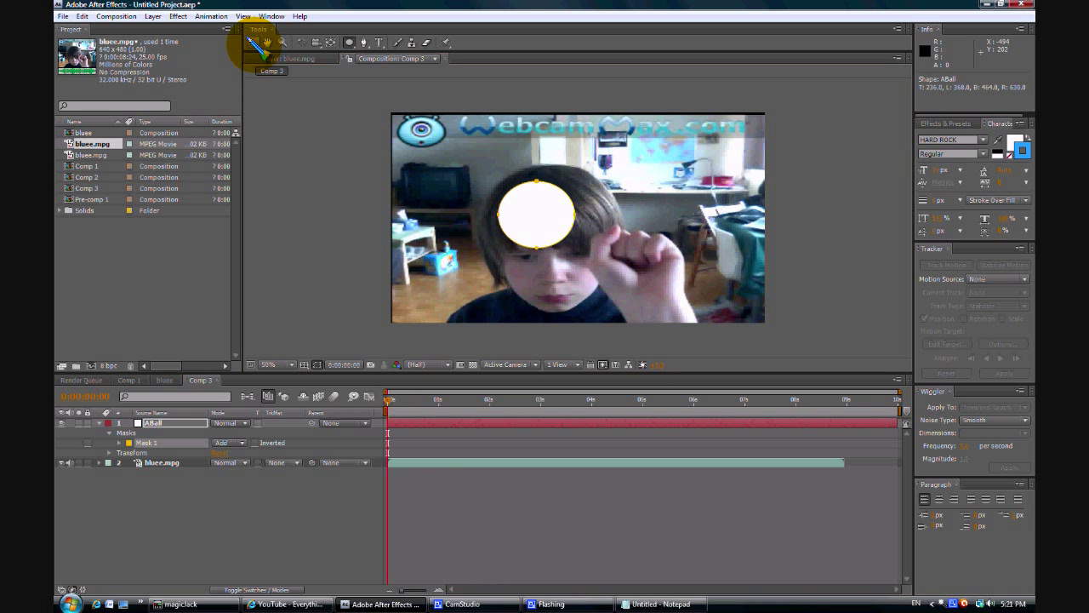
click(253, 42)
click(549, 219)
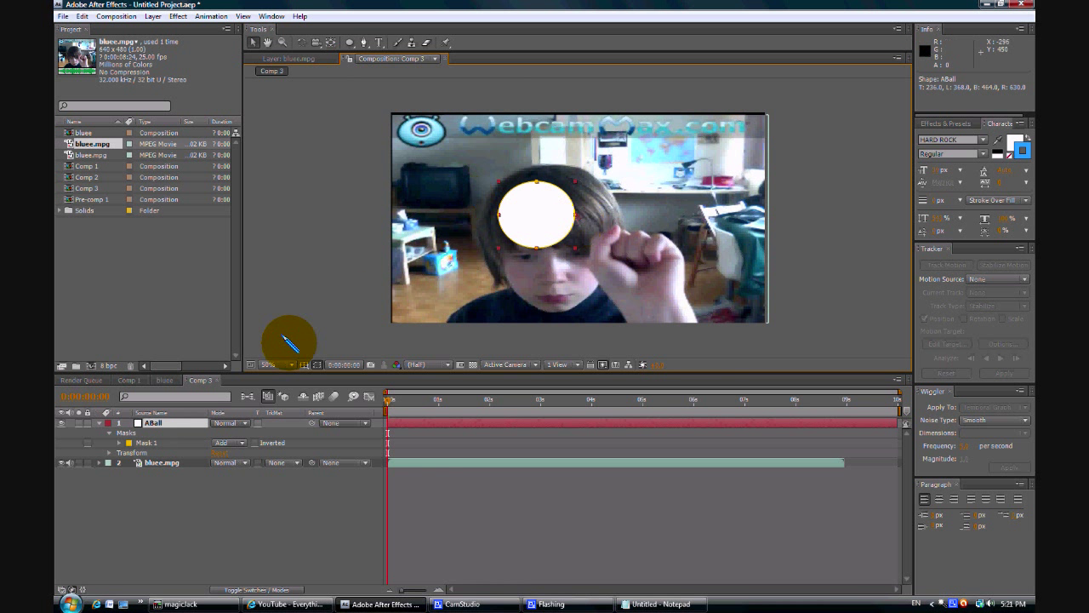
click(99, 422)
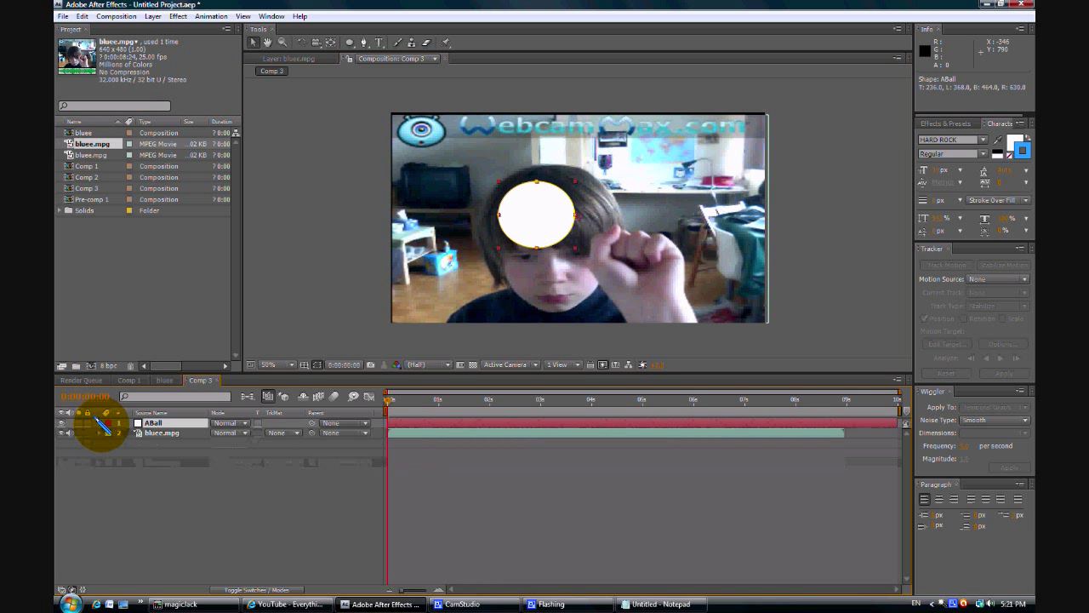
Step: Apply the Fractal Noise effect to the ABall layer
click(177, 14)
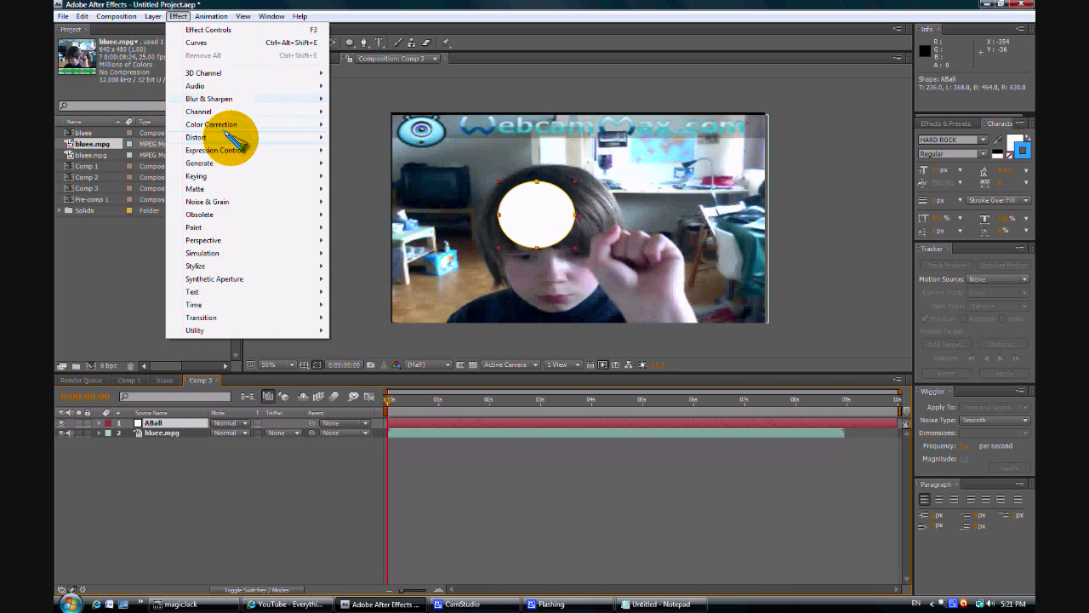
mouse_move(255, 100)
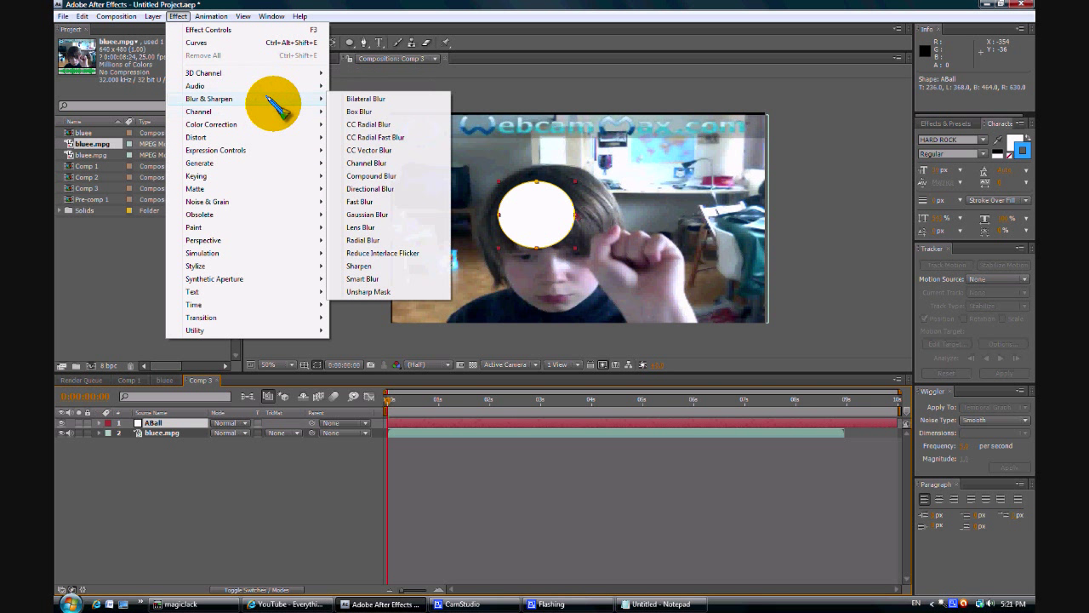
mouse_move(242, 200)
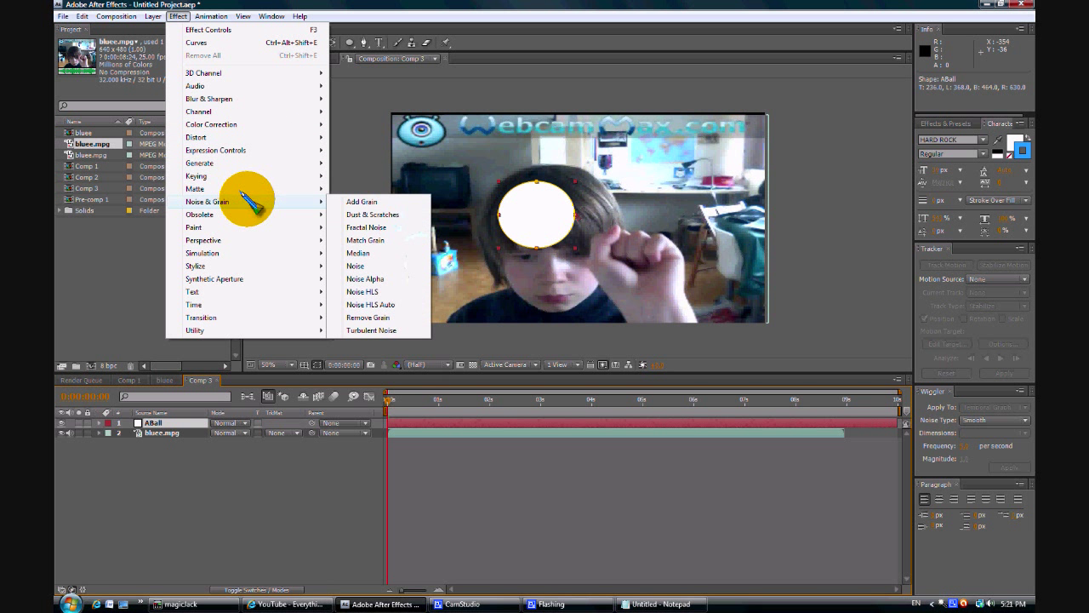
click(366, 228)
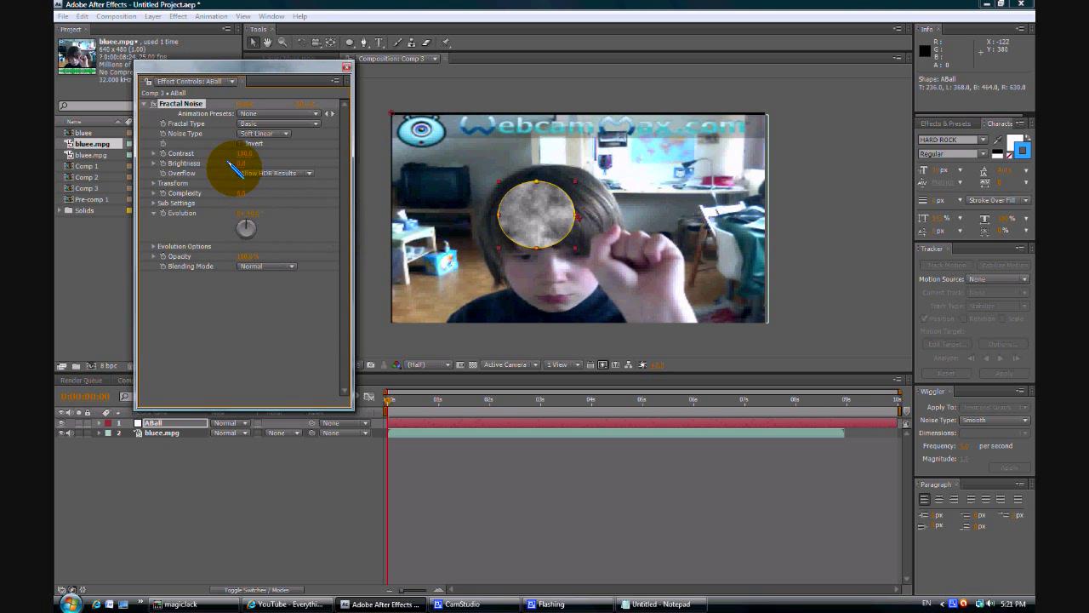
Step: Increase the Fractal Noise contrast, set its brightness to -15, and try out the Evolution setting
click(244, 154)
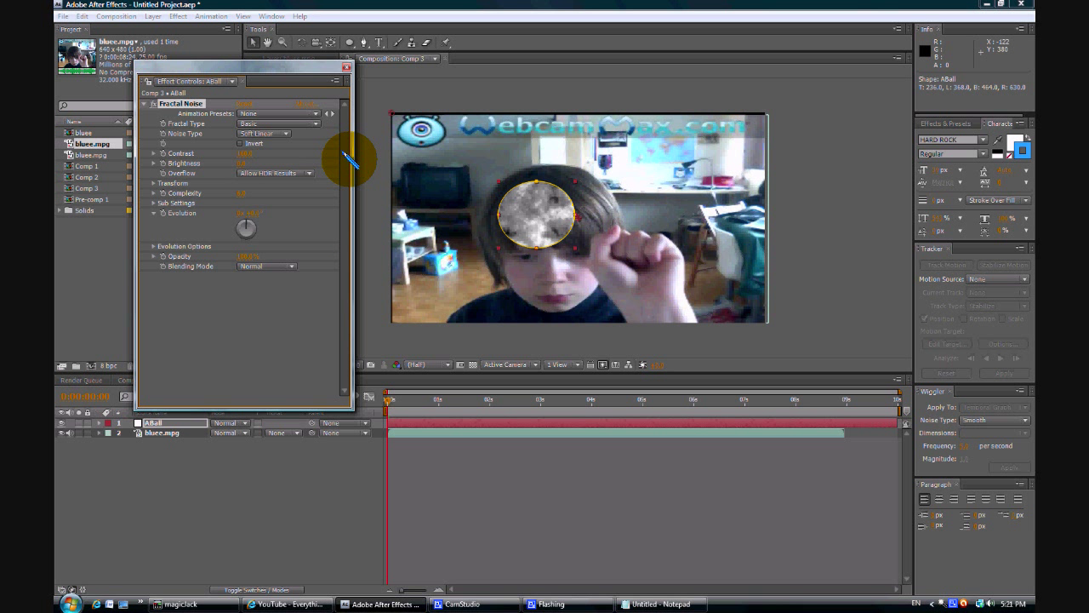
click(239, 163)
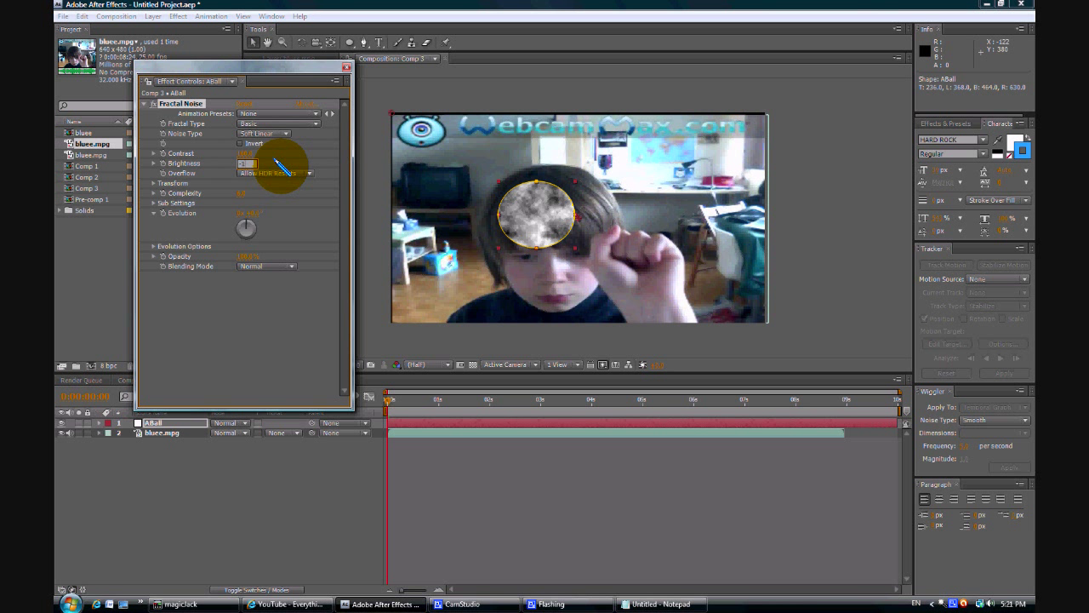
text(-15)
key(Return)
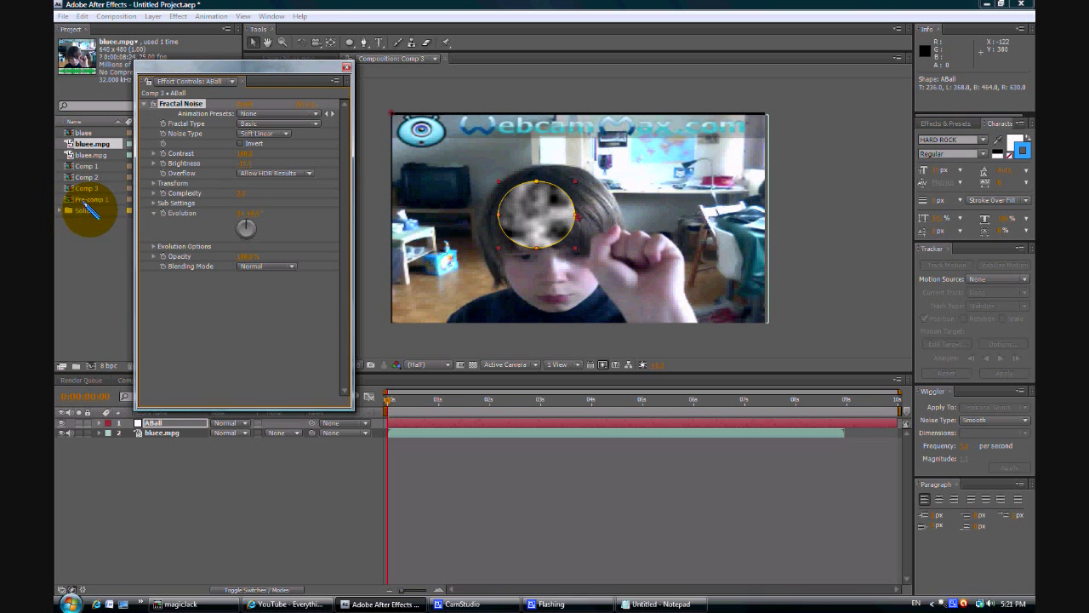
mouse_move(248, 212)
mouse_down()
mouse_move(303, 207)
mouse_move(265, 212)
mouse_up()
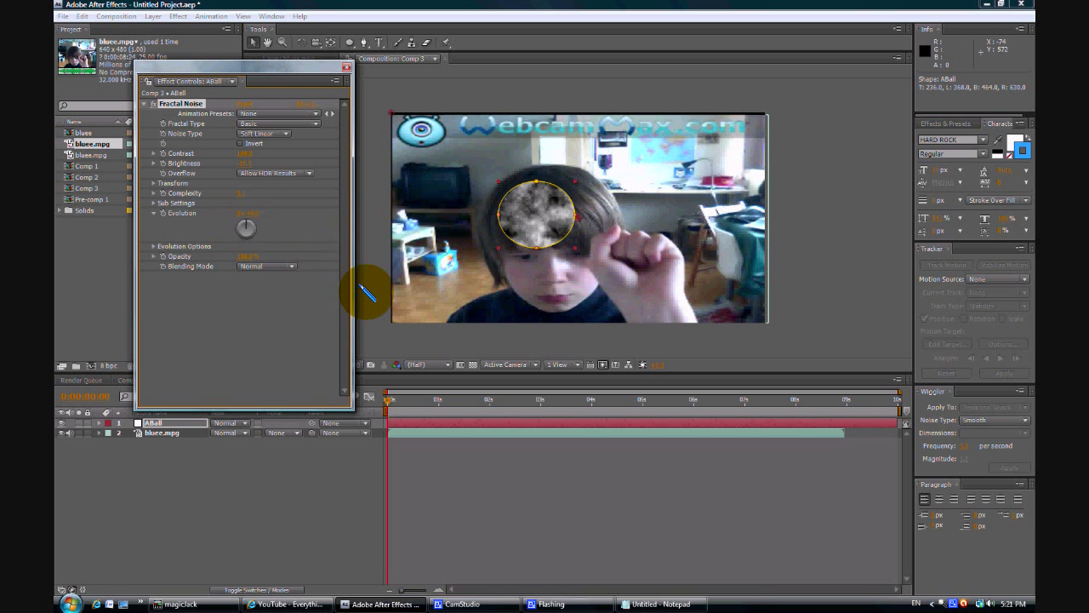
Step: Reduce the Fractal Noise transform scale to give the ball a finer texture
click(153, 202)
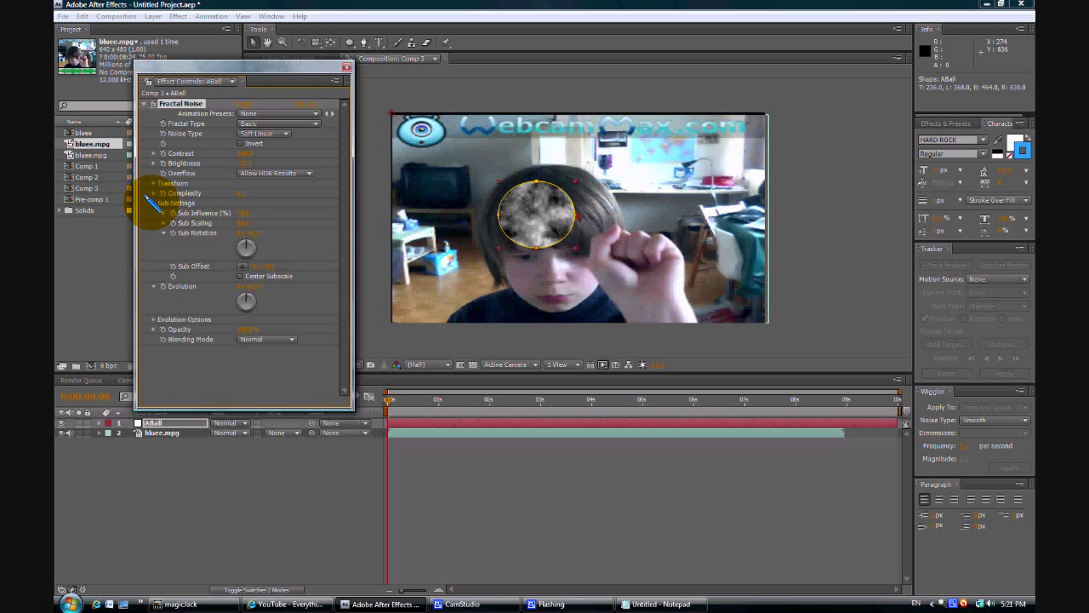
click(152, 203)
click(154, 183)
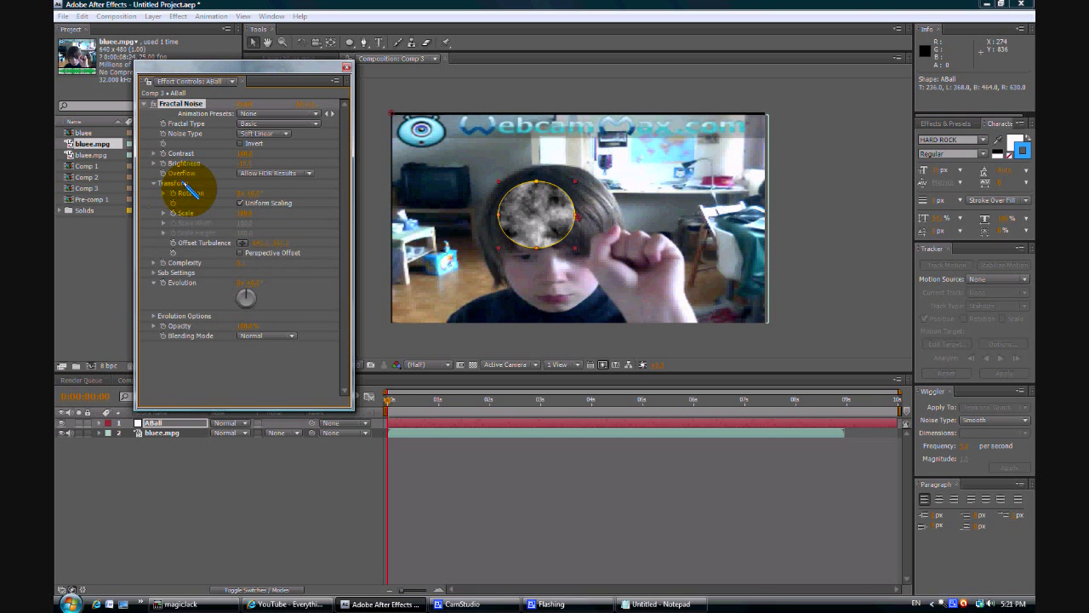
drag(244, 215, 220, 219)
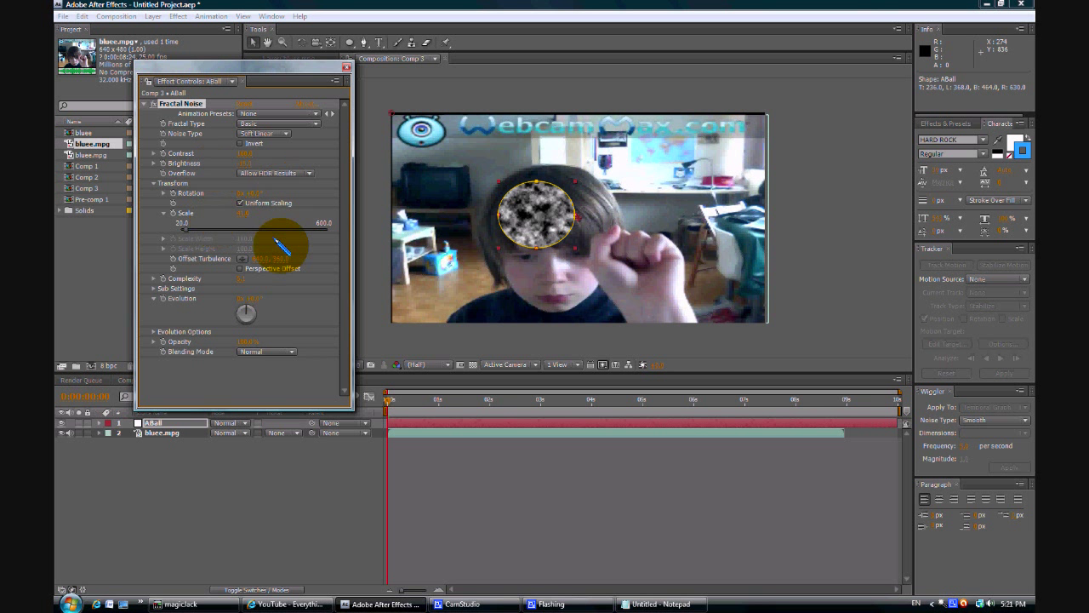
click(163, 212)
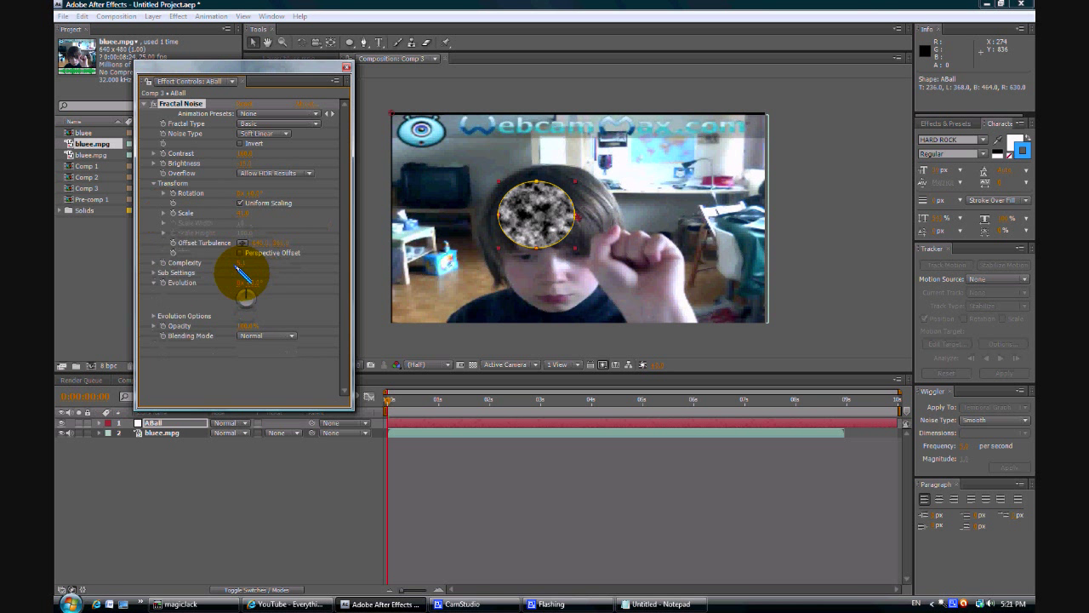
click(154, 183)
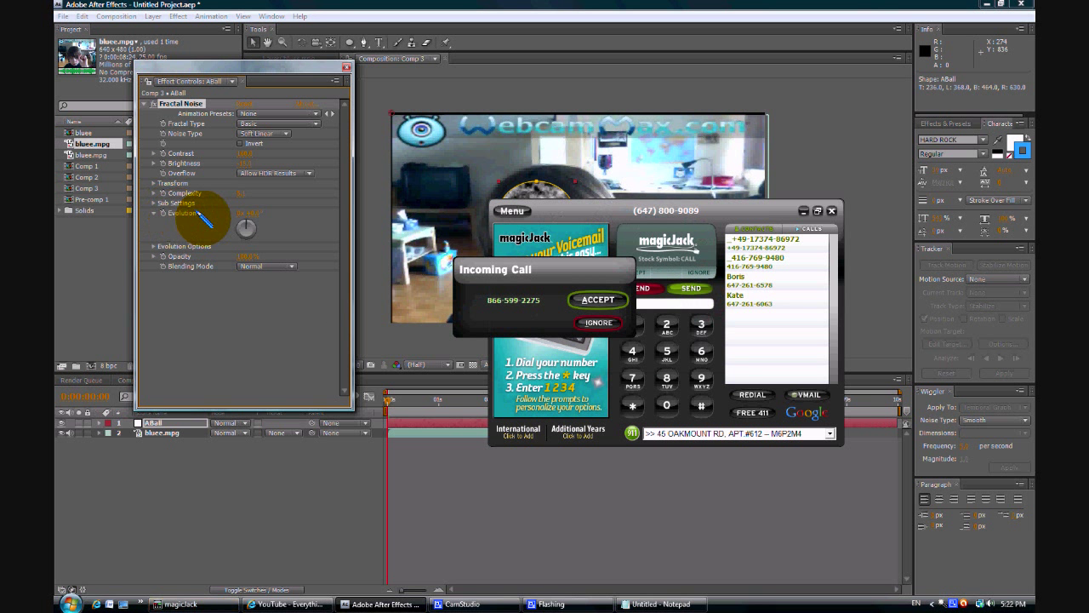
click(461, 604)
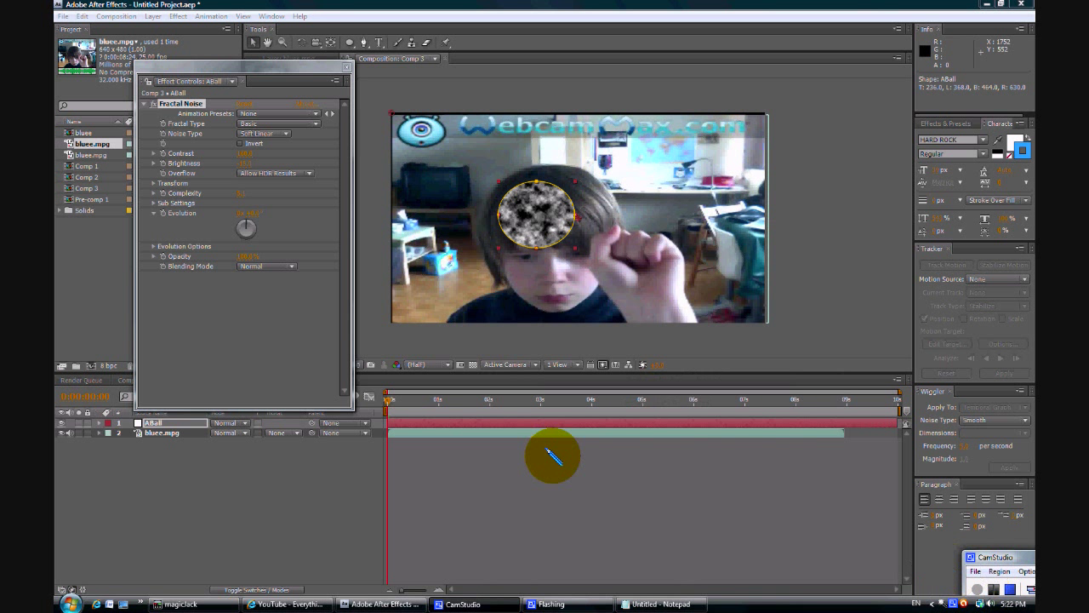
drag(245, 253, 281, 255)
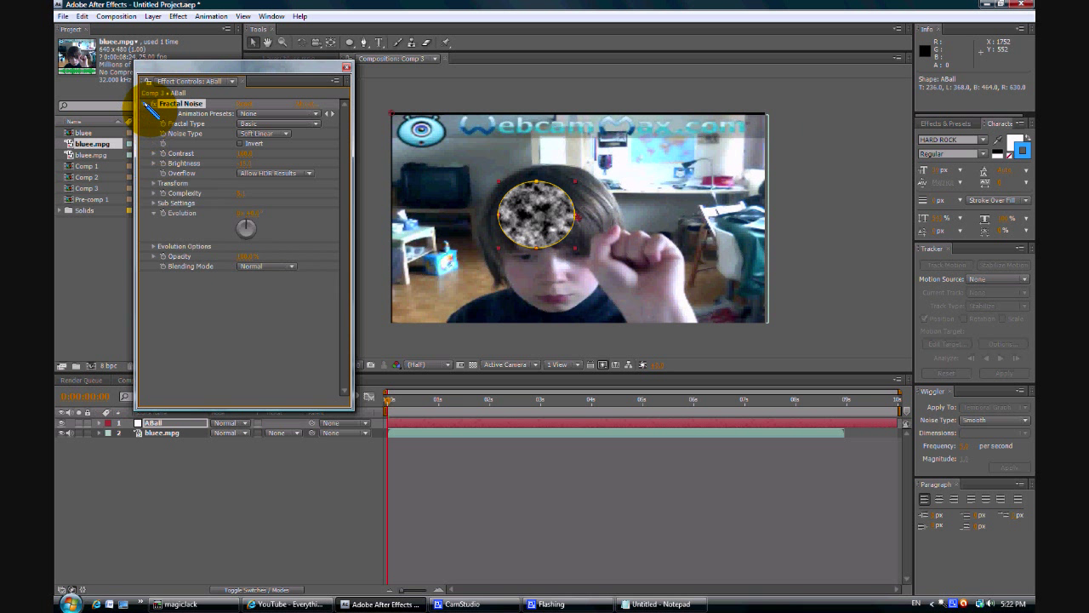
Step: Collapse the Fractal Noise settings and add the CC Vector Blur effect to the ABall layer
click(144, 103)
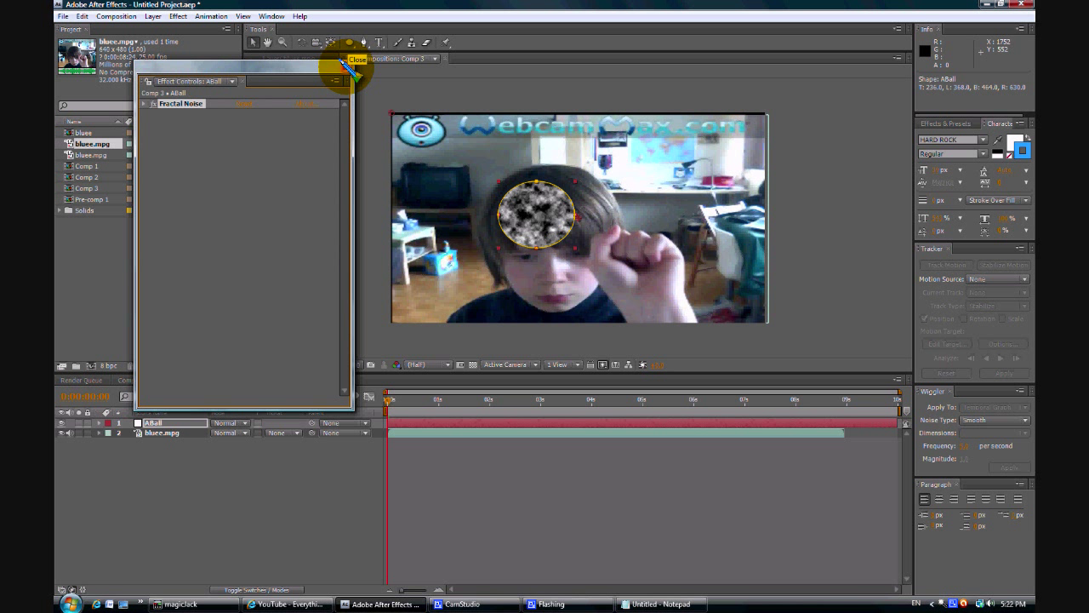
right_click(167, 420)
mouse_move(211, 358)
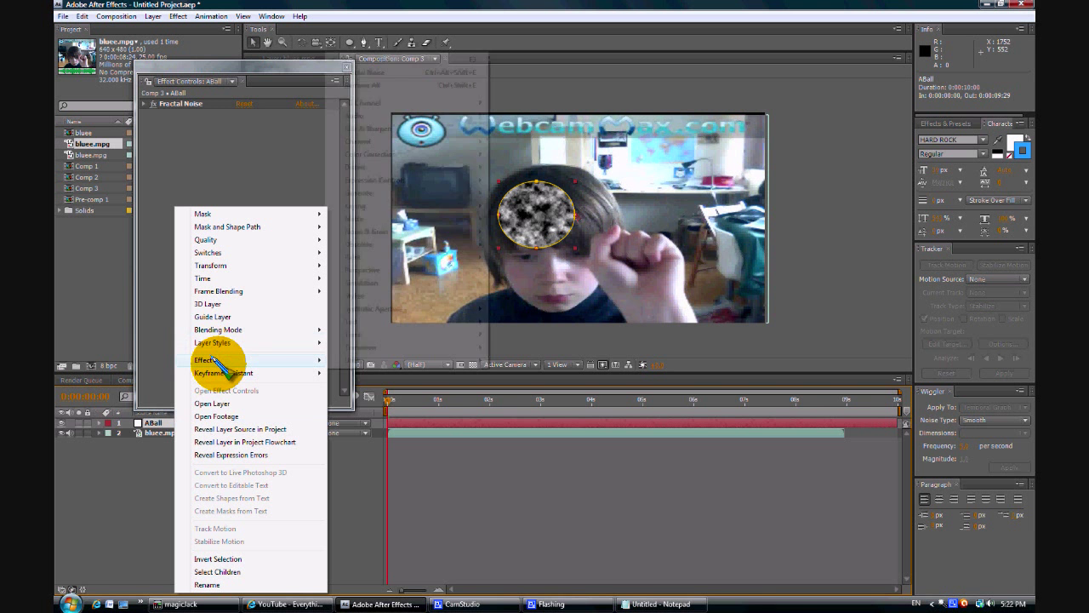
mouse_move(399, 123)
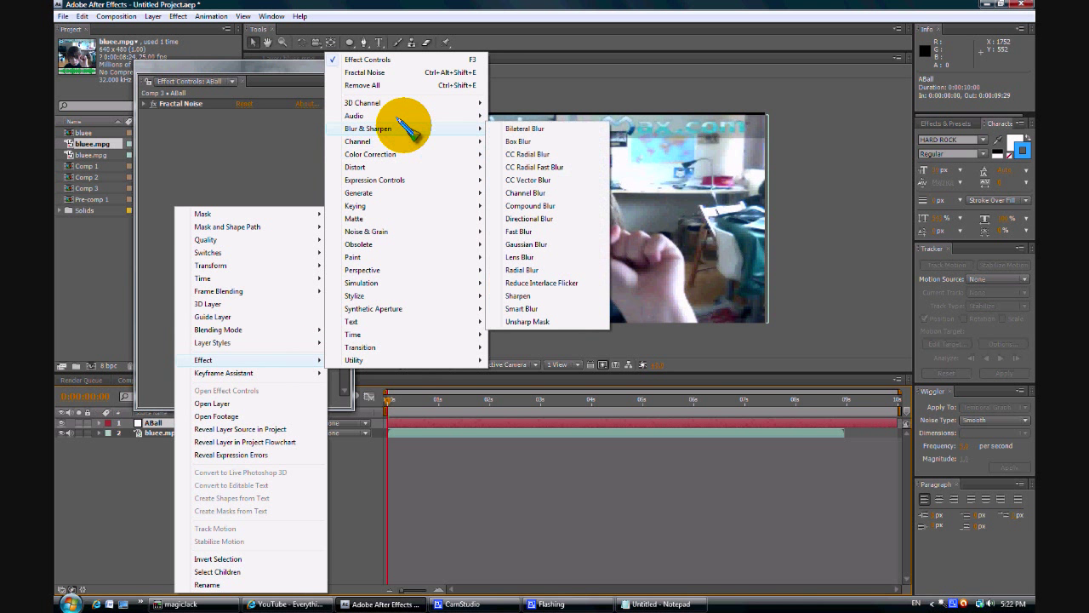
click(527, 179)
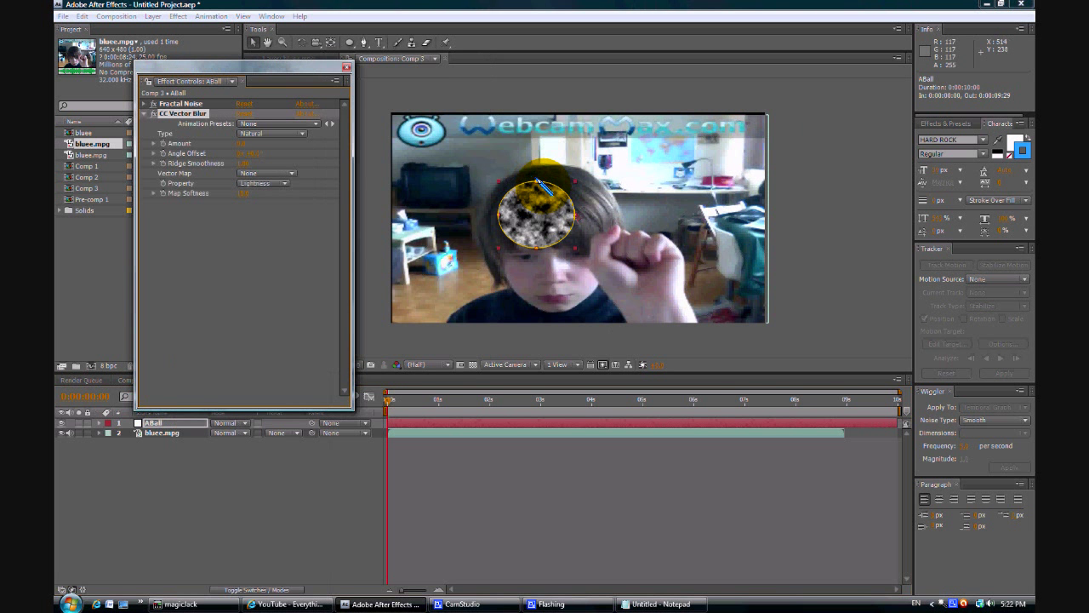
Step: Fine-tune the CC Vector Blur amount to a low value and adjust its angle offset
drag(239, 142, 270, 142)
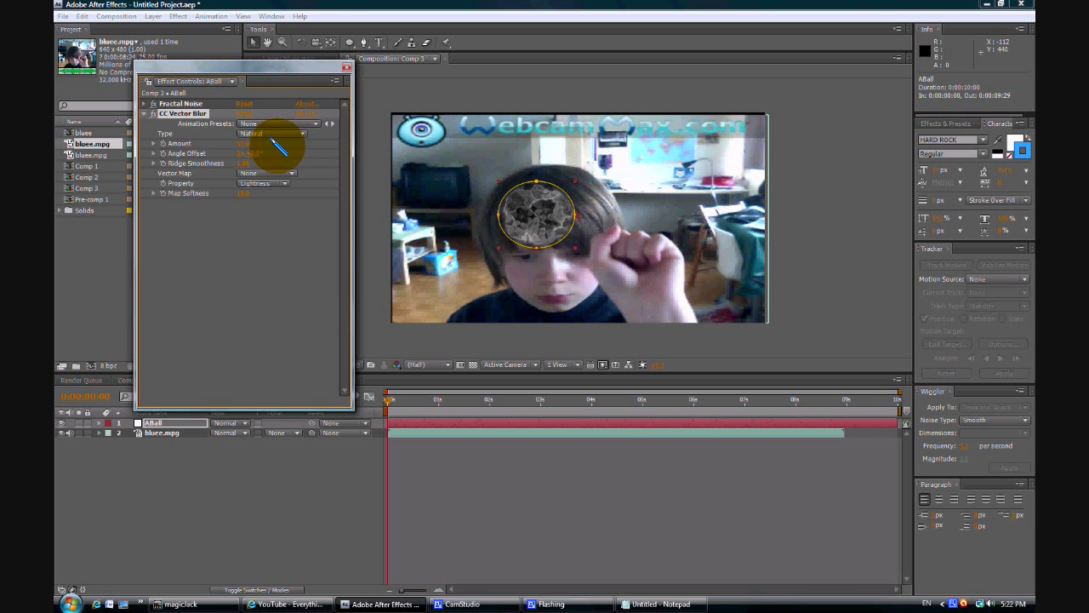
drag(255, 145, 248, 141)
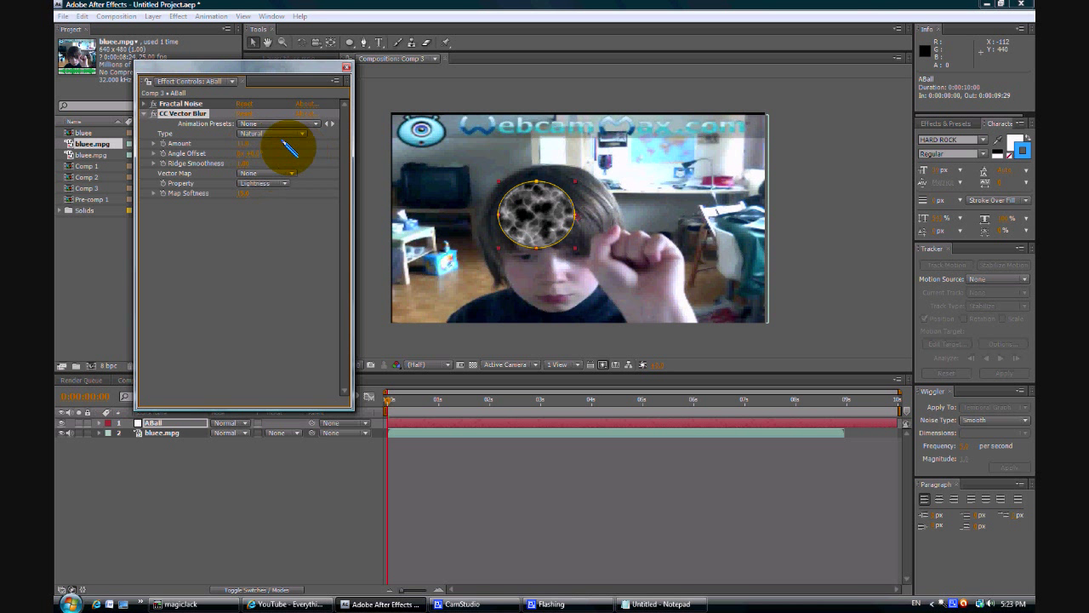
drag(241, 138, 234, 142)
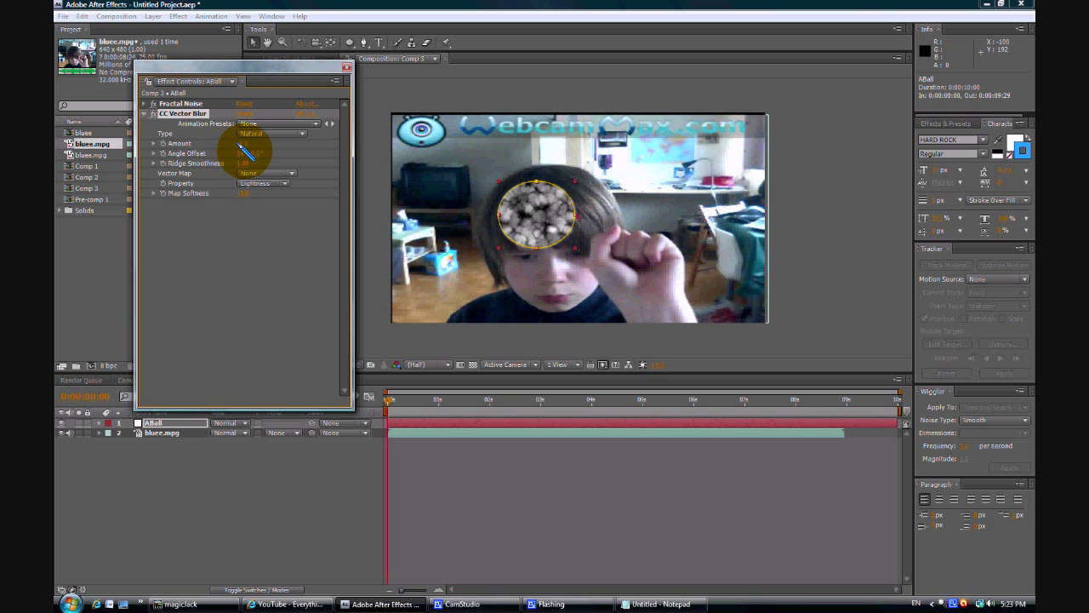
mouse_move(246, 144)
mouse_down()
mouse_move(366, 165)
mouse_move(248, 150)
mouse_up()
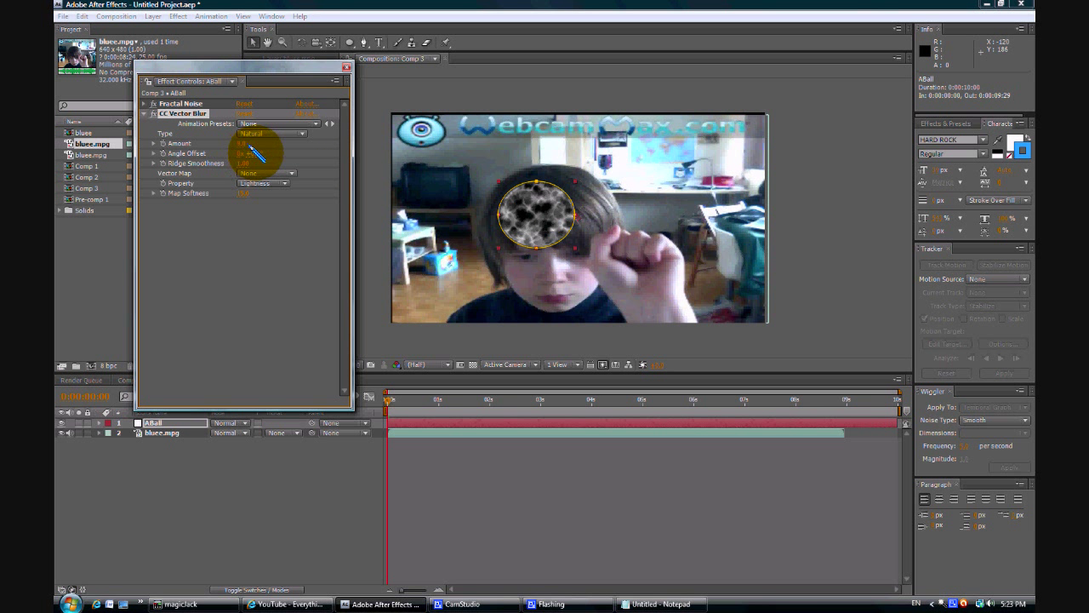
drag(281, 153, 253, 153)
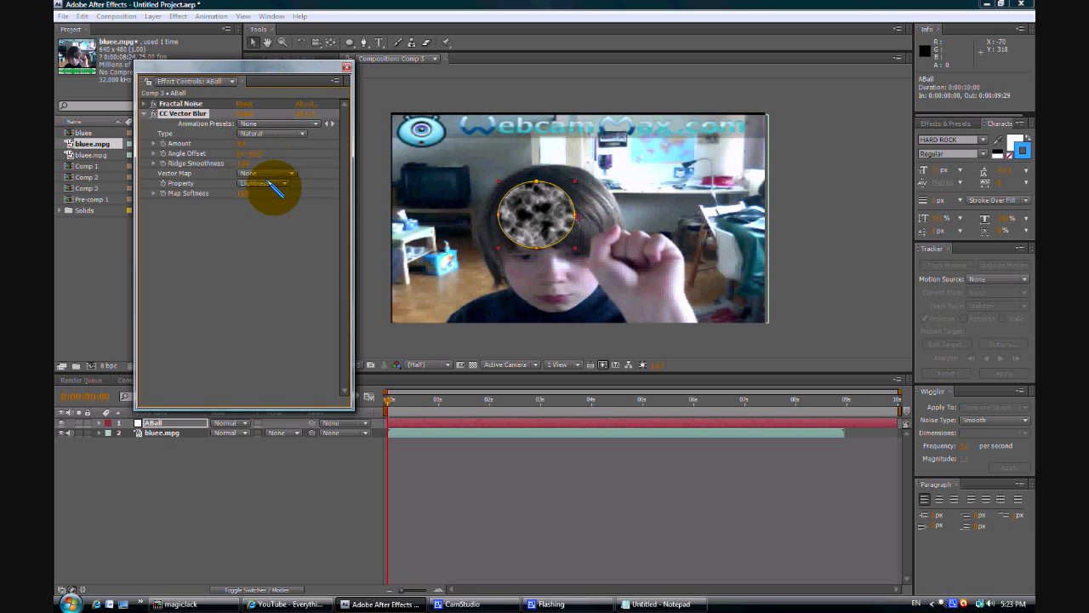
Step: Set the CC Vector Blur property to Blue, lower its map softness, and collapse the effect's settings
click(256, 182)
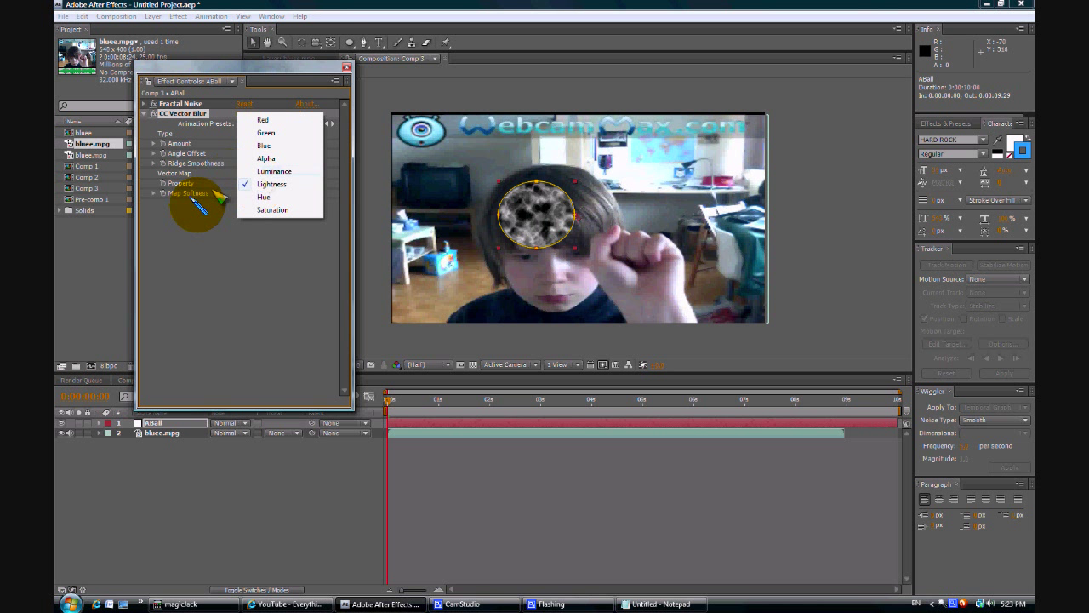
click(265, 145)
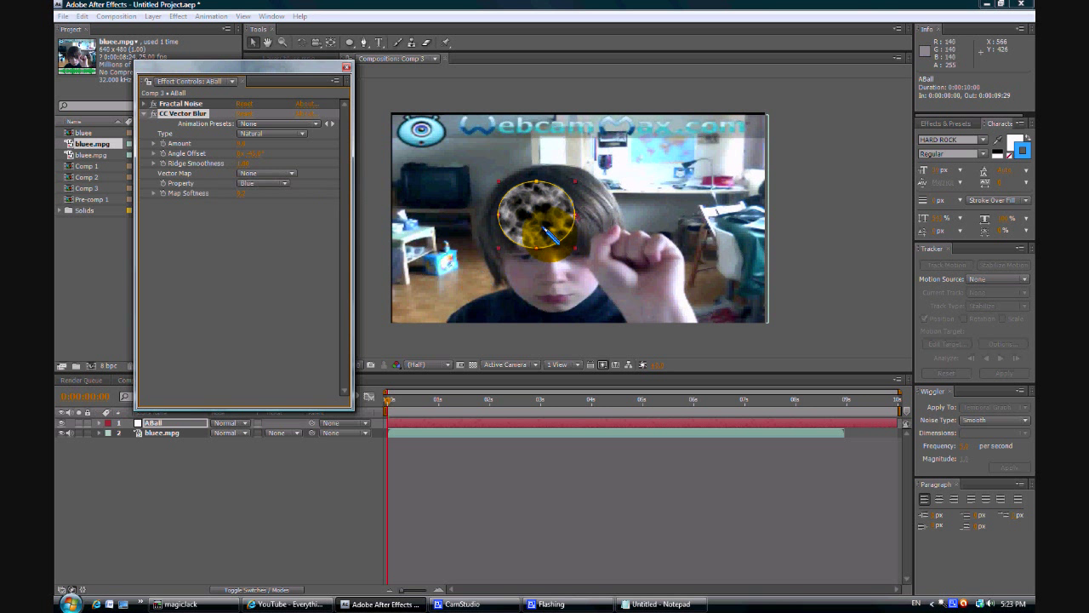
click(144, 112)
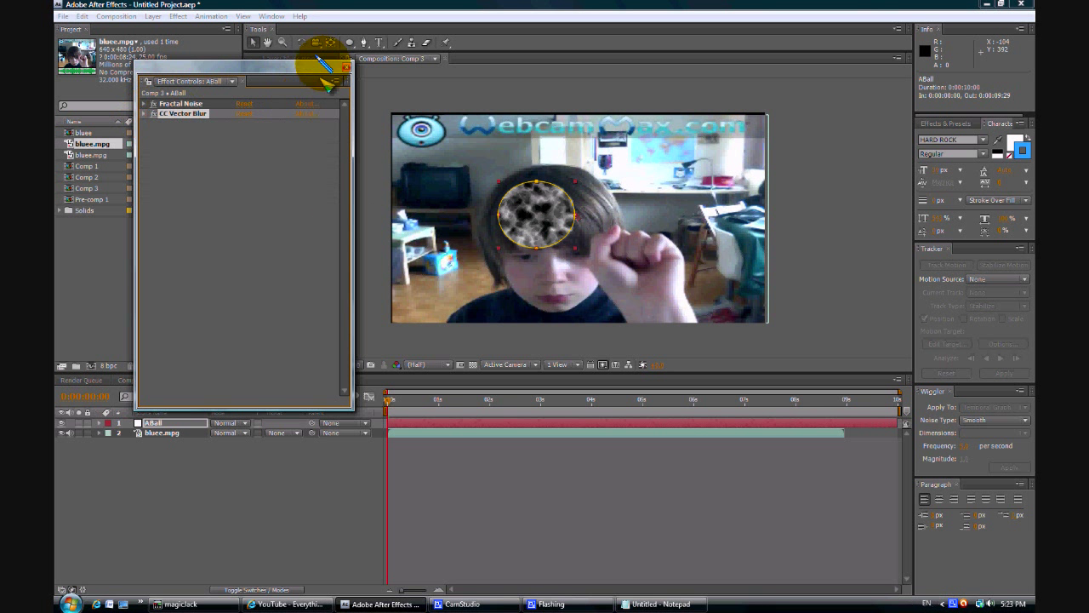
Step: Close the effect settings, go to 0:00:02:06, and shrink and move the ABall ball between the fingers
click(345, 66)
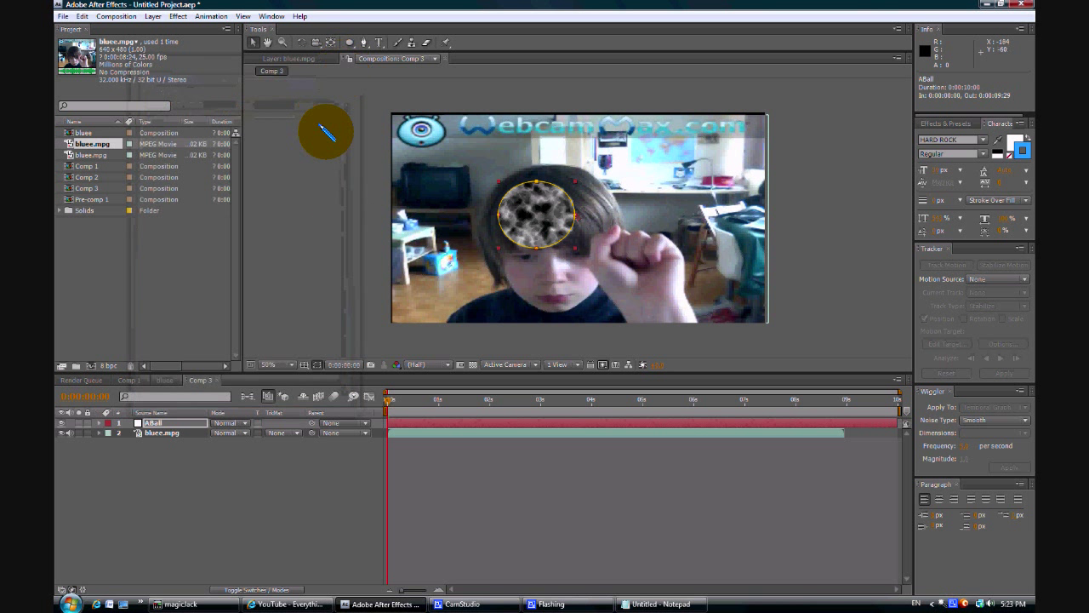
click(181, 445)
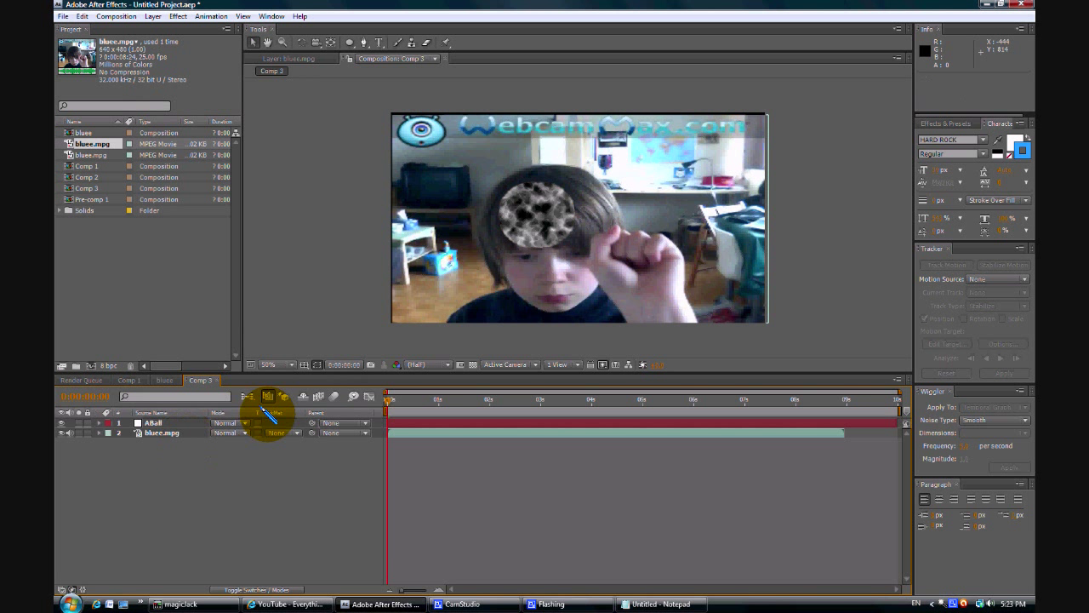
click(543, 211)
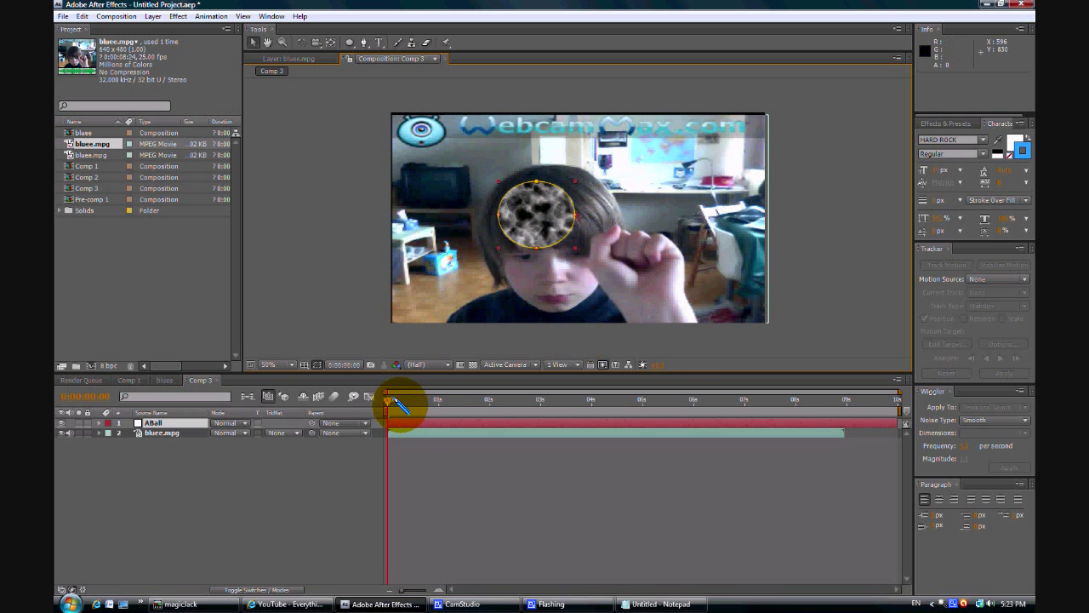
drag(387, 399, 501, 429)
drag(545, 232, 604, 272)
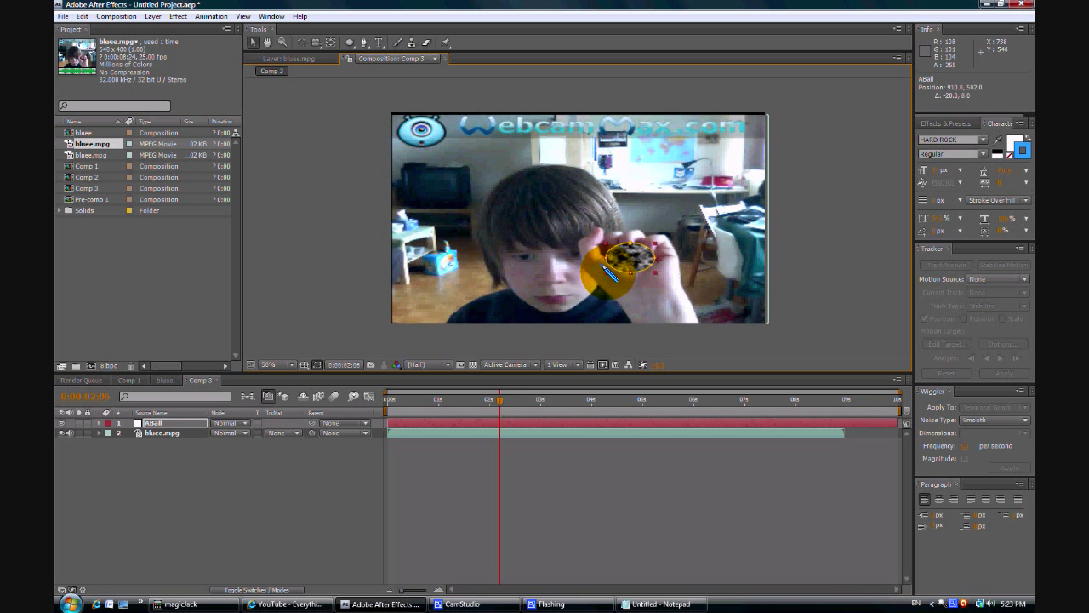
Step: Increase the feather of ABall's Mask 1 to soften the ball's edge
click(99, 422)
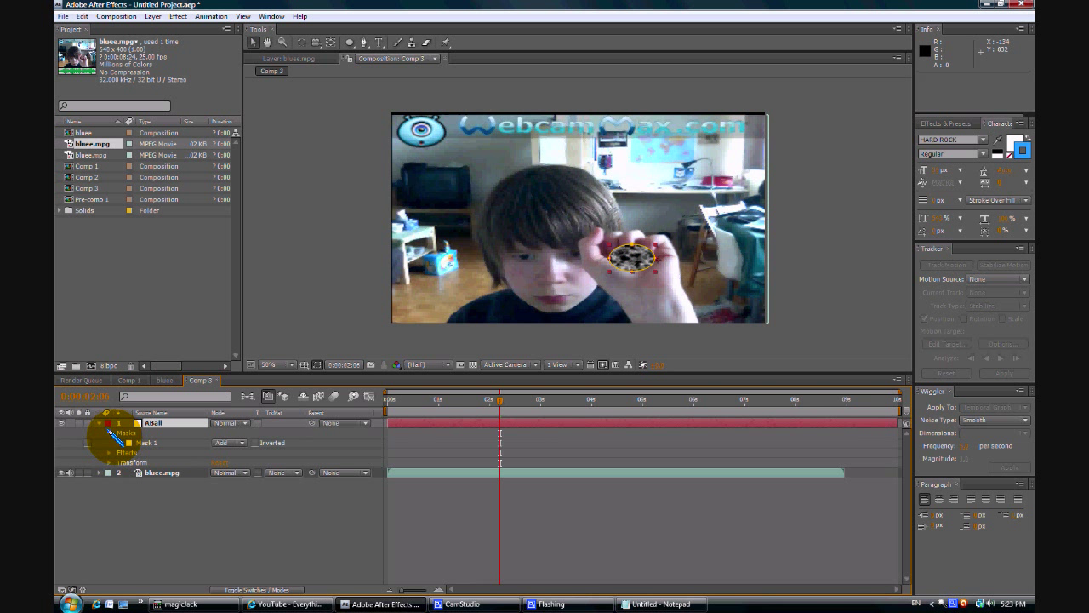
click(119, 443)
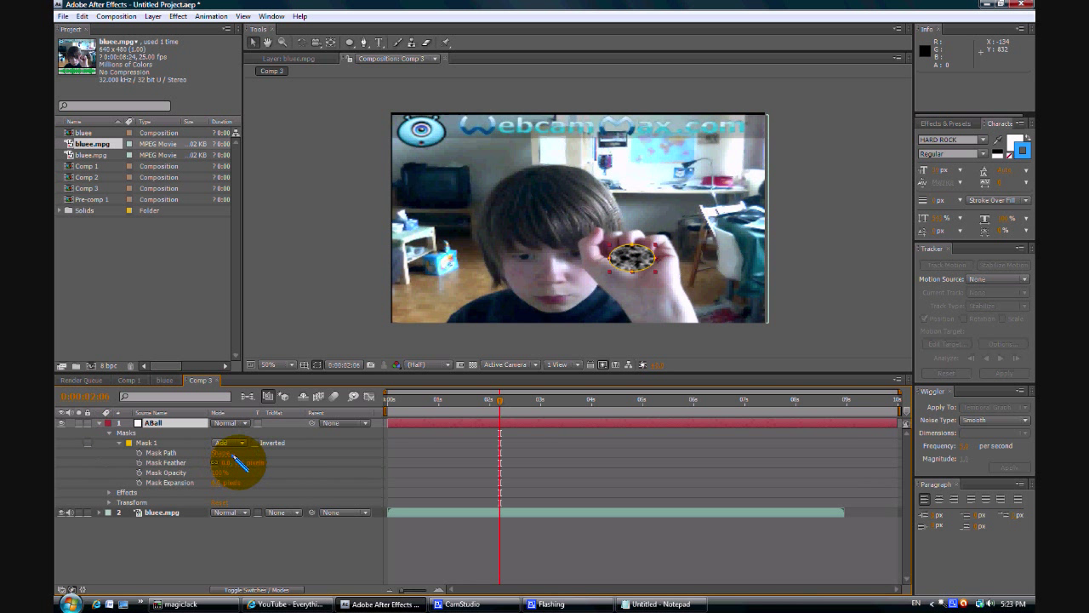
drag(240, 461, 269, 459)
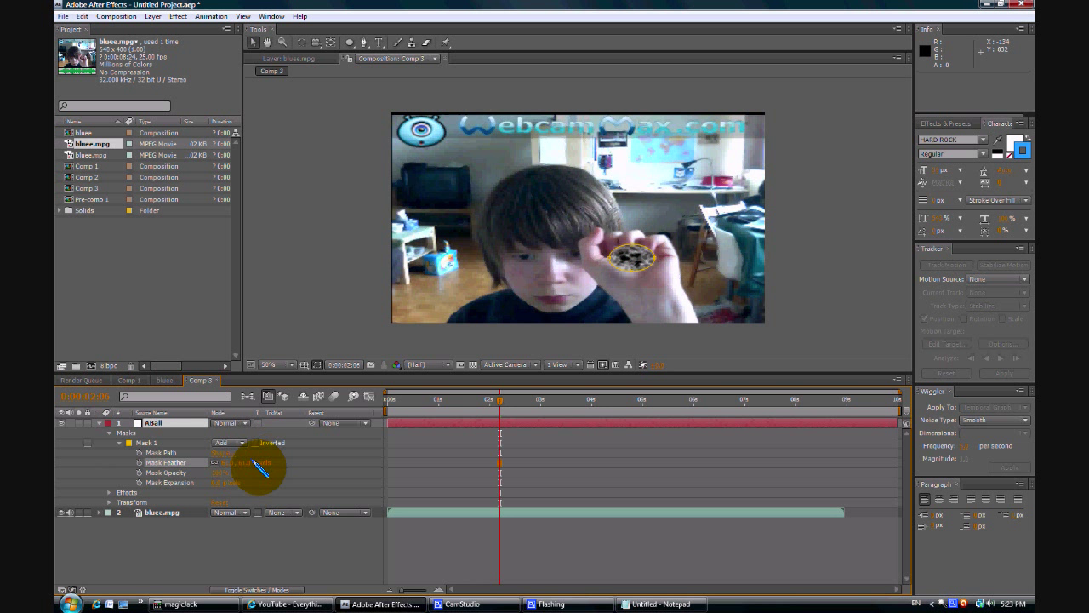
click(228, 538)
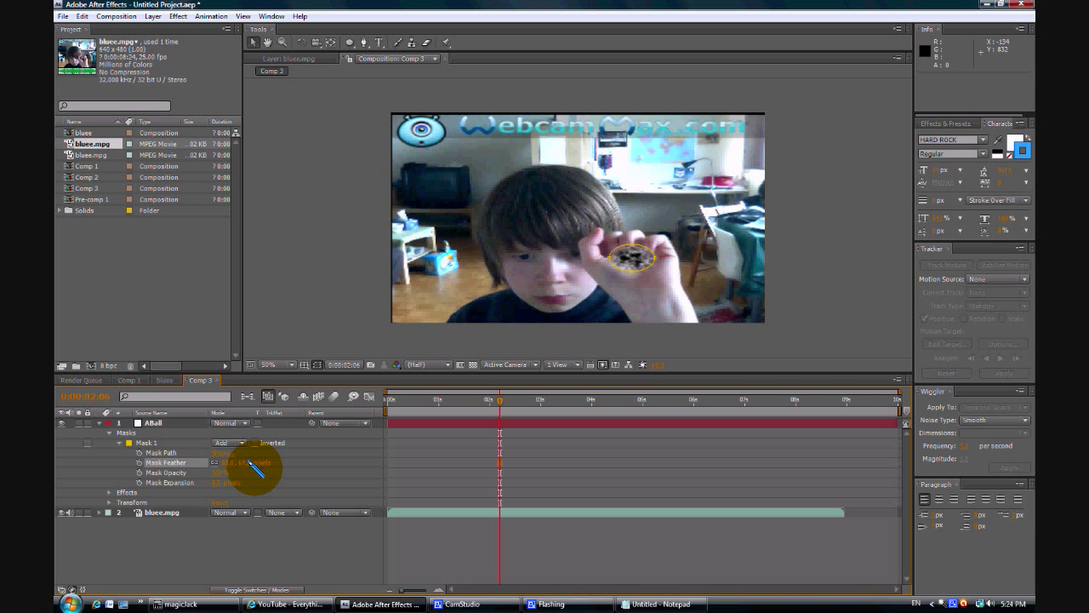
click(260, 535)
Step: Nudge the feathered ball slightly so it sits centred between the fingers
drag(632, 254, 628, 254)
click(338, 538)
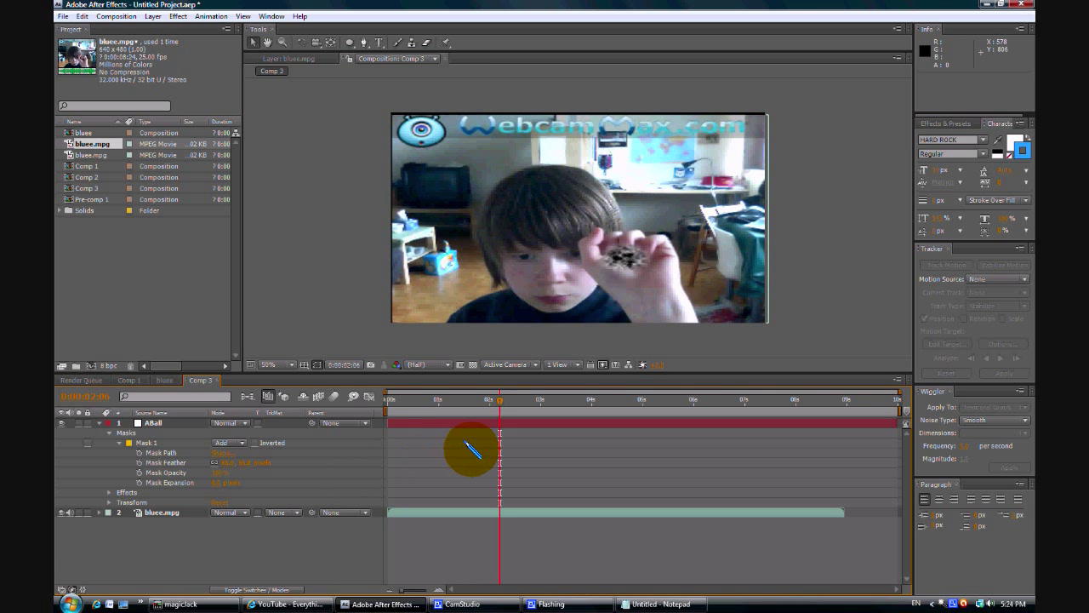
click(619, 258)
click(333, 535)
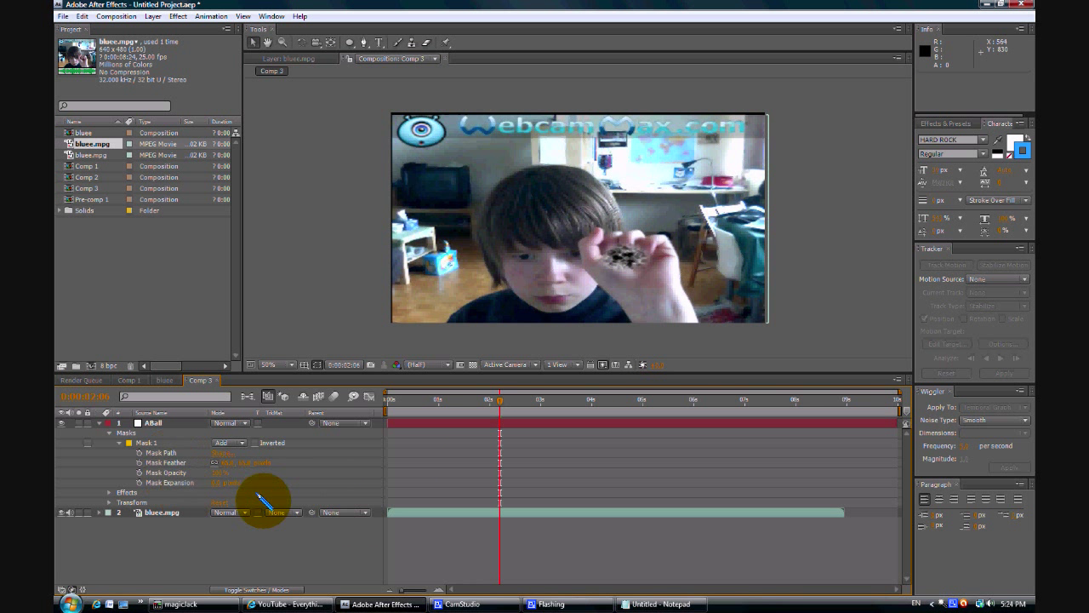
Step: Enable keyframing for all of ABall's transform properties at 0:00:02:06, from Anchor Point to Opacity
click(108, 433)
click(109, 452)
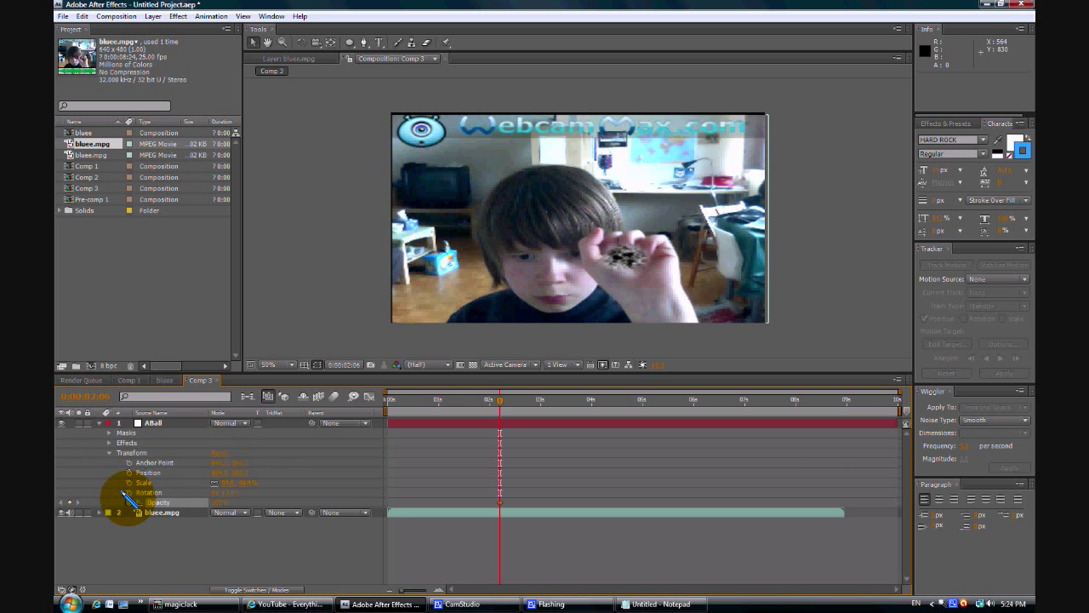
click(128, 492)
click(128, 482)
click(129, 472)
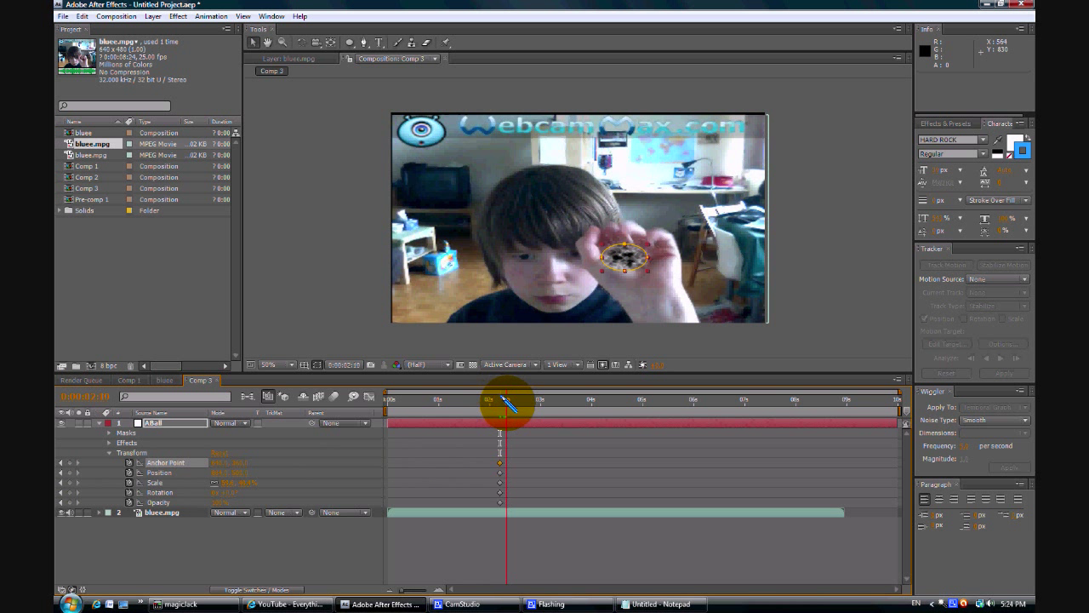
Step: Keyframe the ball growing and following the opening hand at 0:00:02:12, 0:00:02:20 and 0:00:04:07
drag(504, 399, 511, 399)
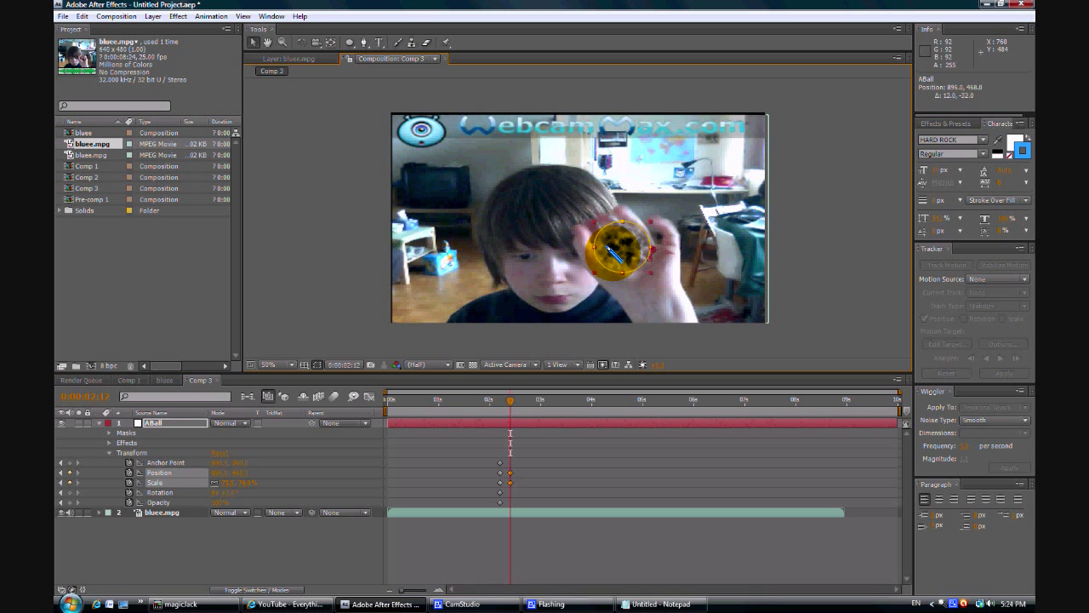
click(613, 248)
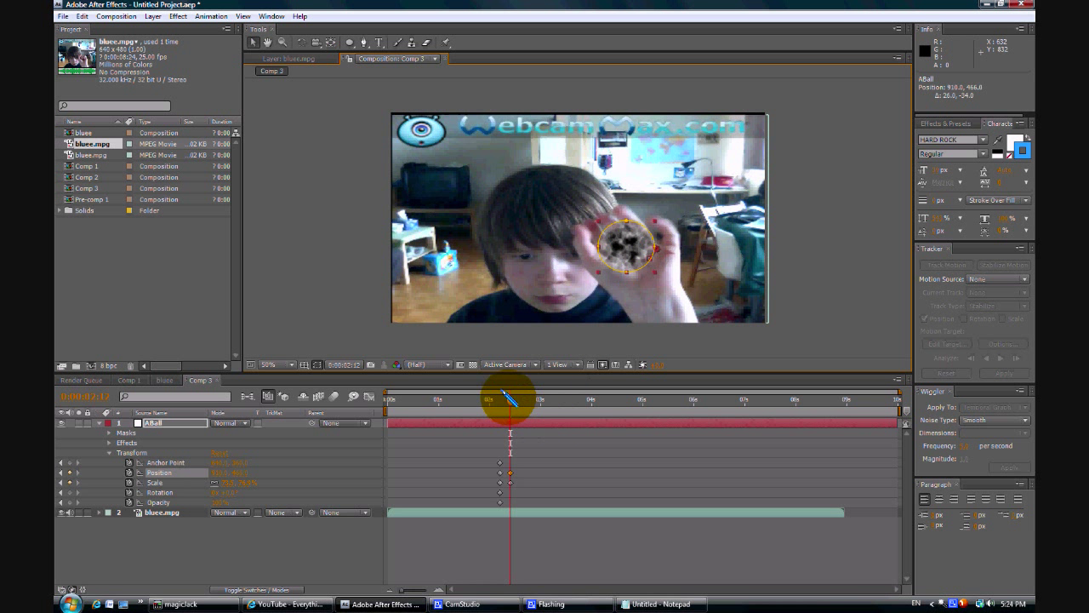
drag(521, 400, 524, 399)
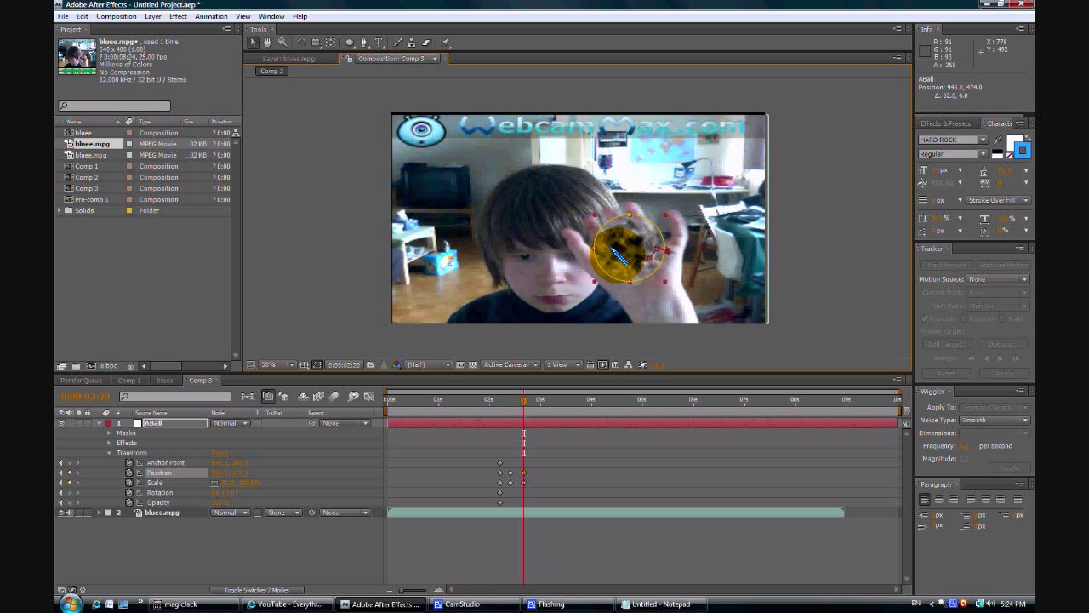
drag(523, 401, 604, 400)
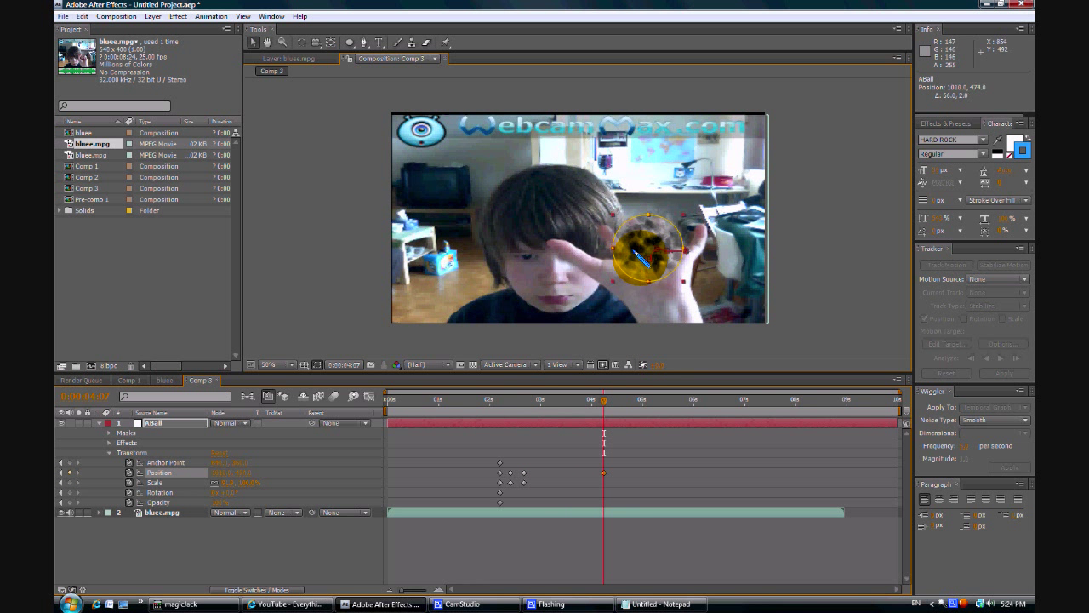
Step: Keyframe the ball shrinking and following the closing hand at 0:00:07:07, 0:00:07:20 and just past 8 seconds
drag(604, 400, 757, 419)
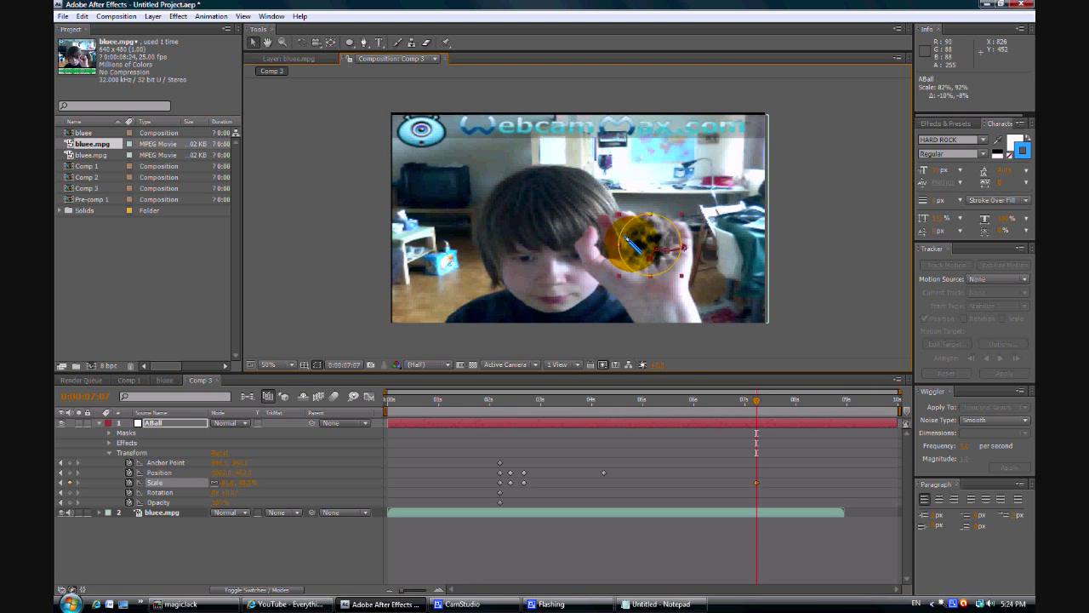
click(779, 400)
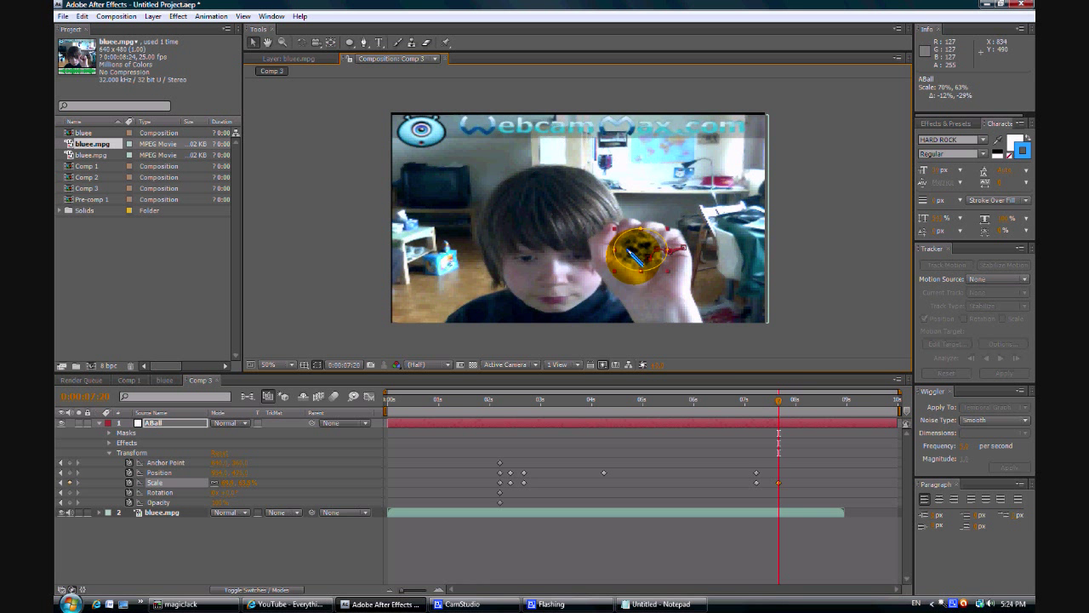
drag(628, 250, 628, 252)
click(784, 398)
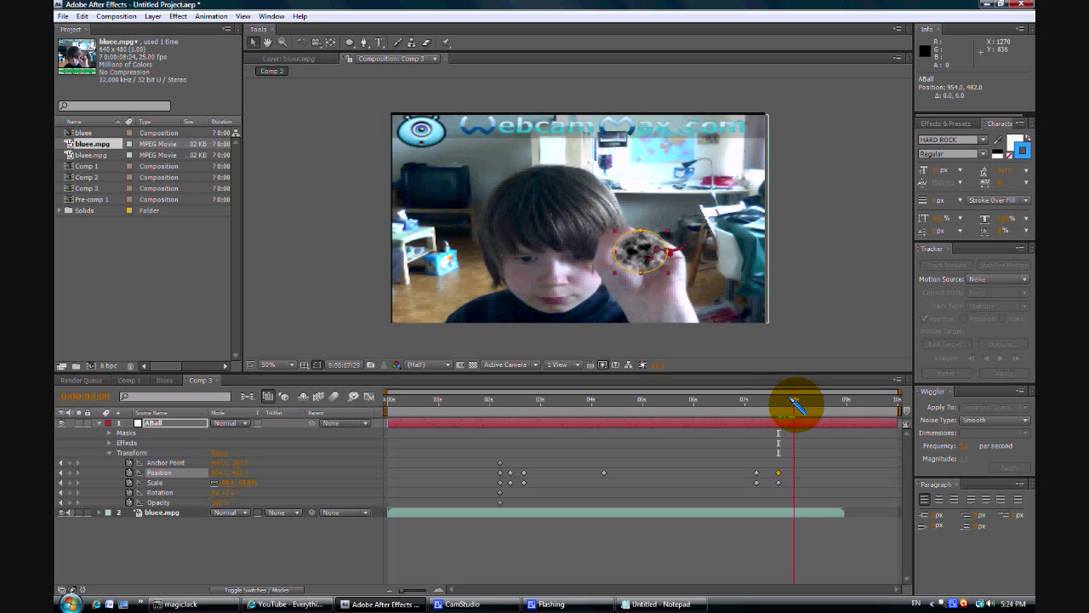
drag(794, 402, 798, 400)
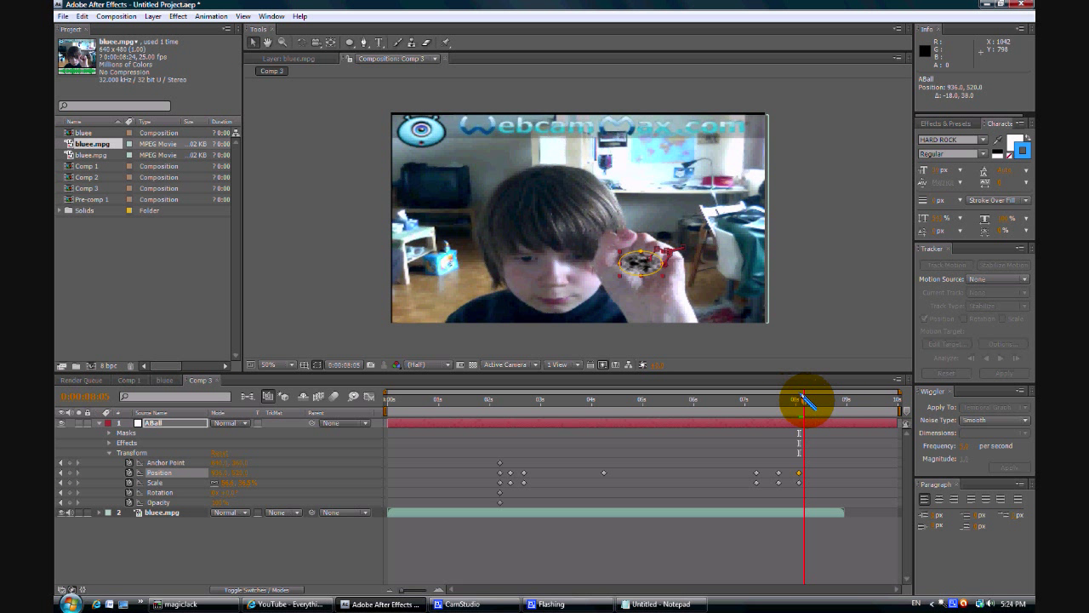
Step: Keyframe ABall's opacity to fade in from nearly zero at 0:00:02:06, raising it at 0:00:02:12 and 0:00:02:18
drag(805, 402, 502, 445)
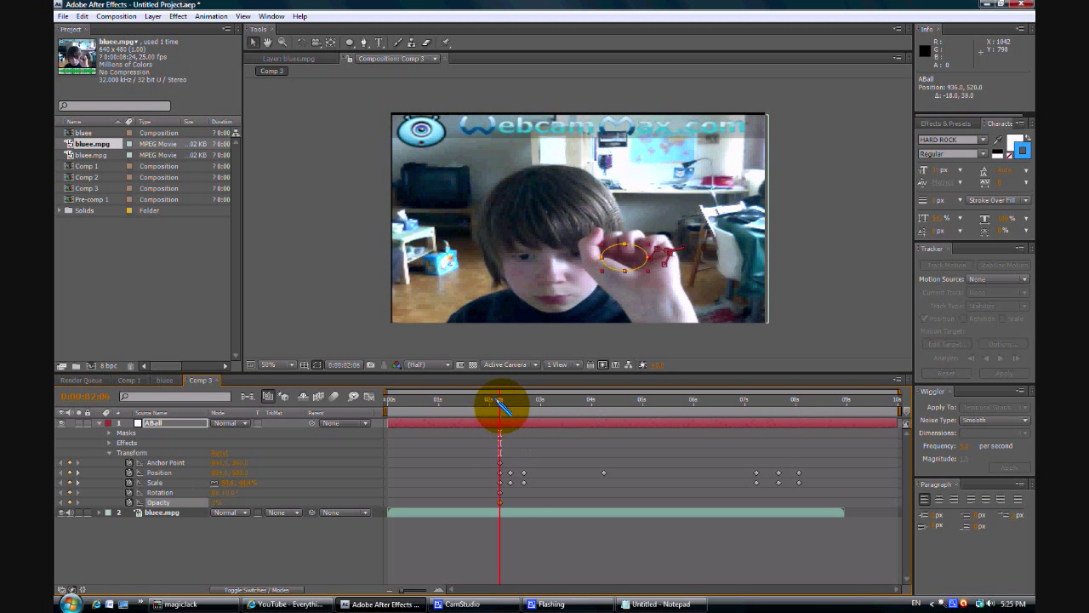
drag(502, 401, 510, 401)
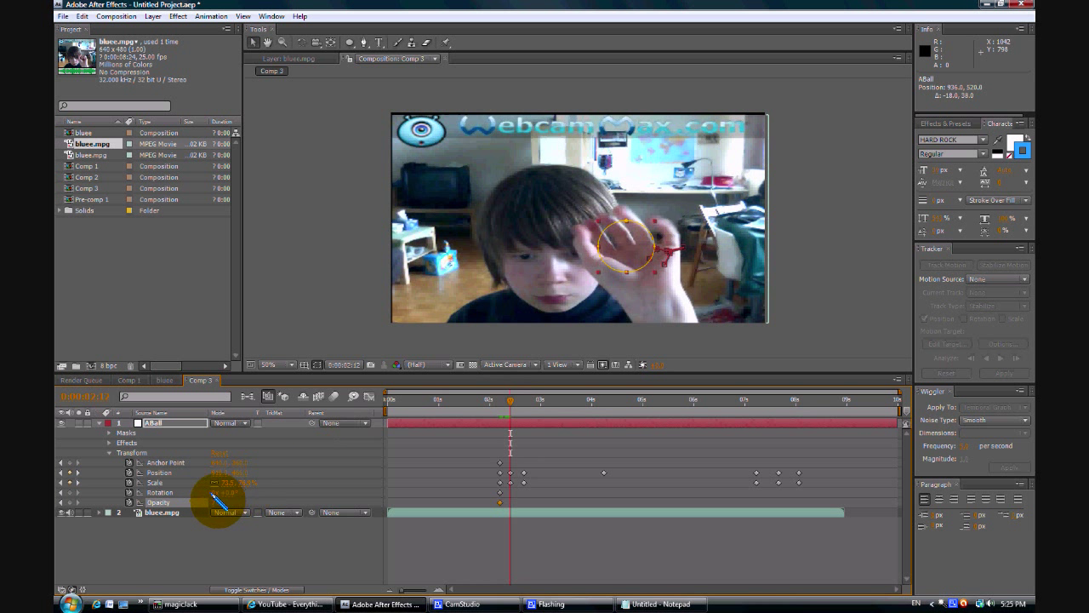
drag(213, 500, 266, 503)
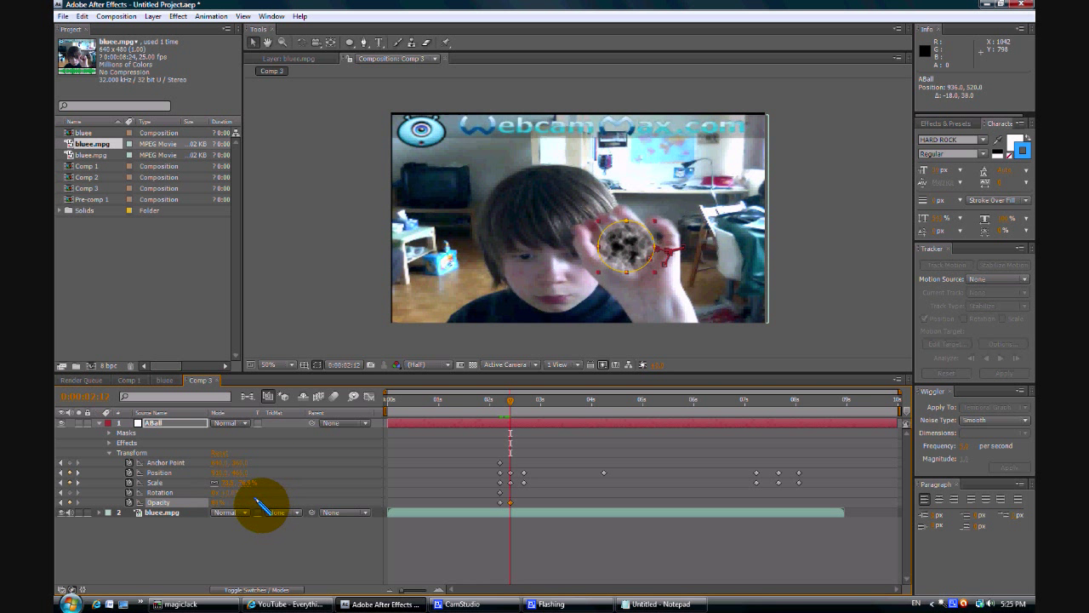
drag(509, 400, 520, 402)
drag(217, 502, 280, 500)
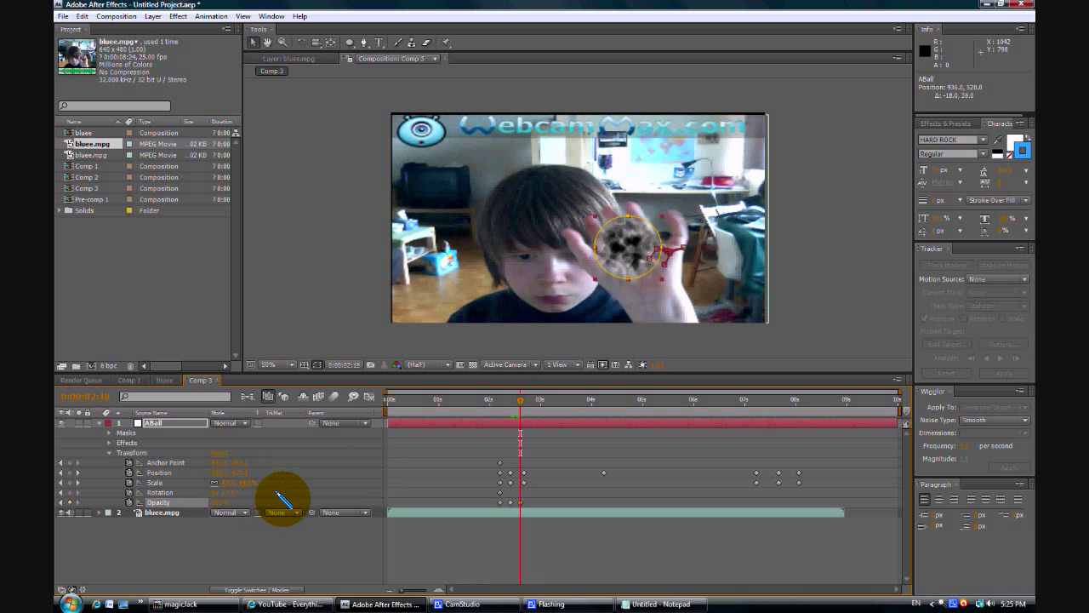
Step: Keyframe ABall's opacity to fade out from 0:00:07:11 through 0:00:07:23 to 0% at 0:00:08:03
drag(517, 396, 764, 445)
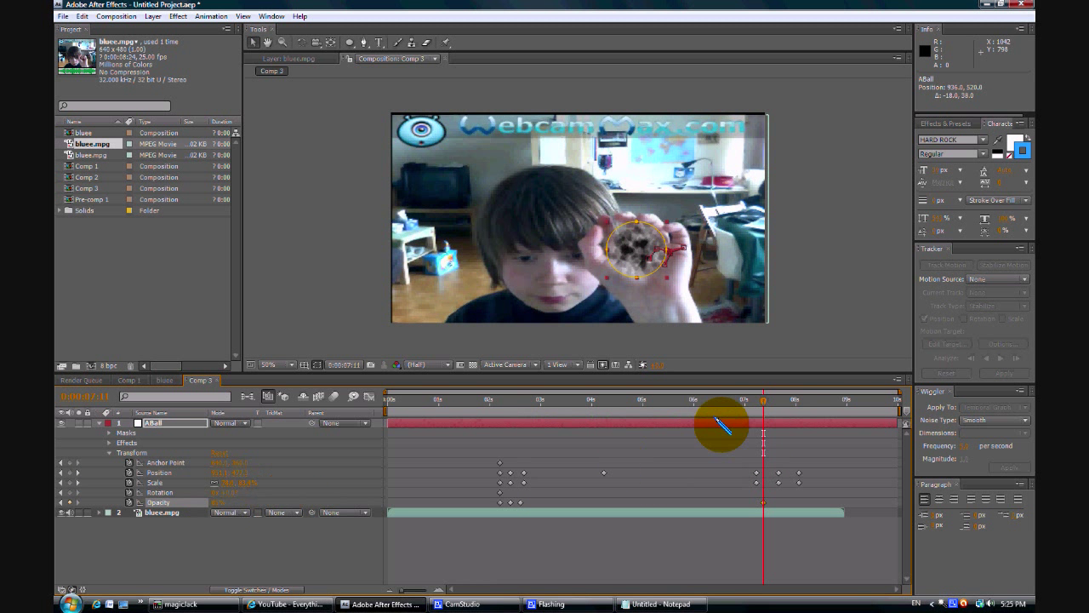
drag(764, 399, 784, 401)
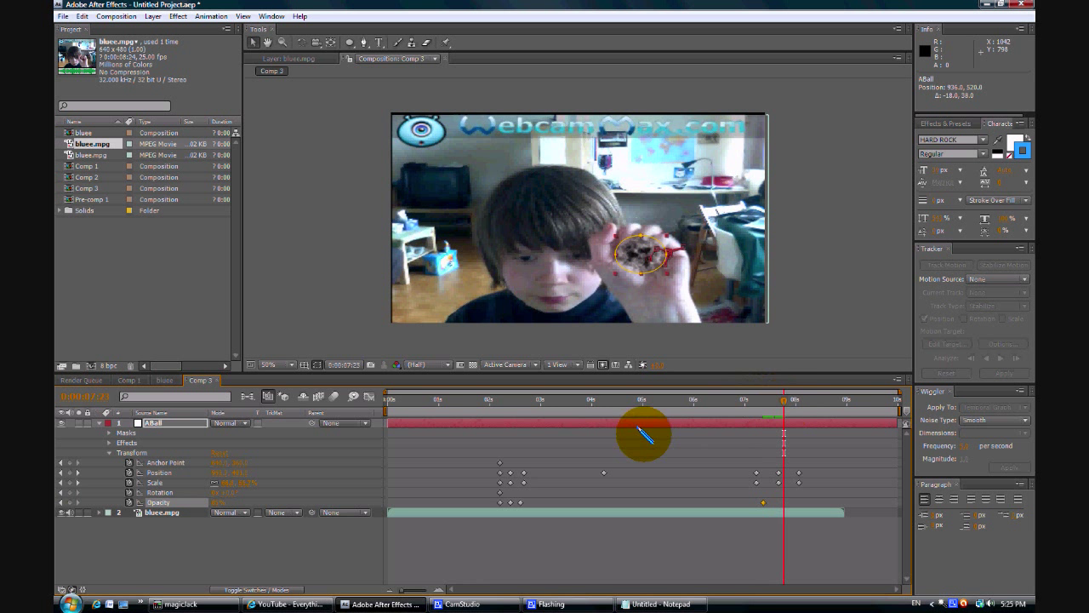
drag(217, 502, 182, 503)
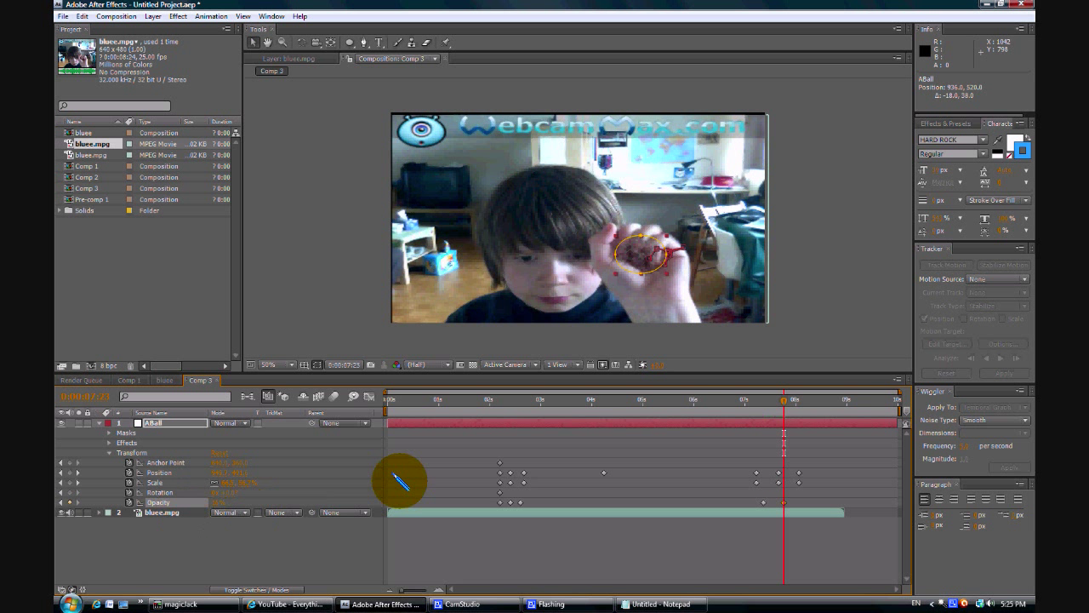
drag(789, 400, 800, 400)
drag(215, 504, 165, 511)
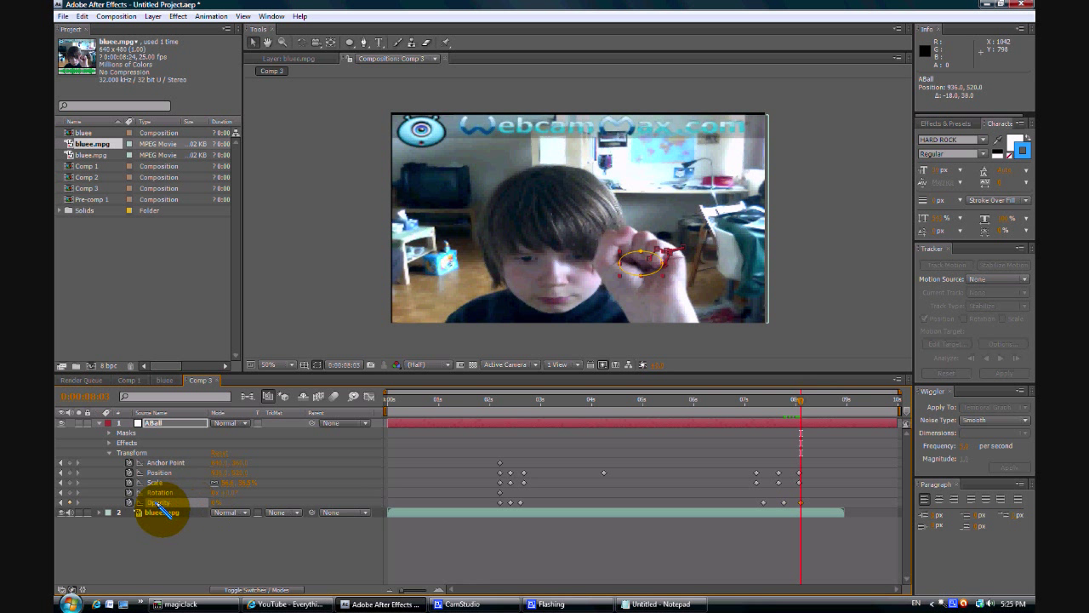
click(262, 536)
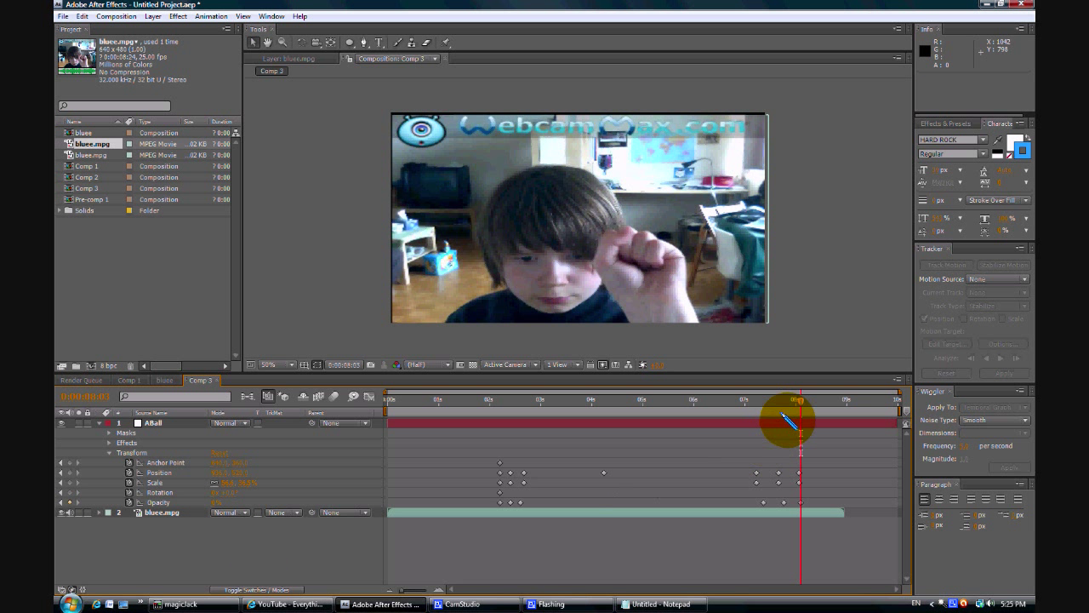
Step: Scrub back to 0:00:02:09 and add the Stylize Glow effect to the ABall layer
drag(795, 397, 504, 474)
click(153, 423)
click(177, 16)
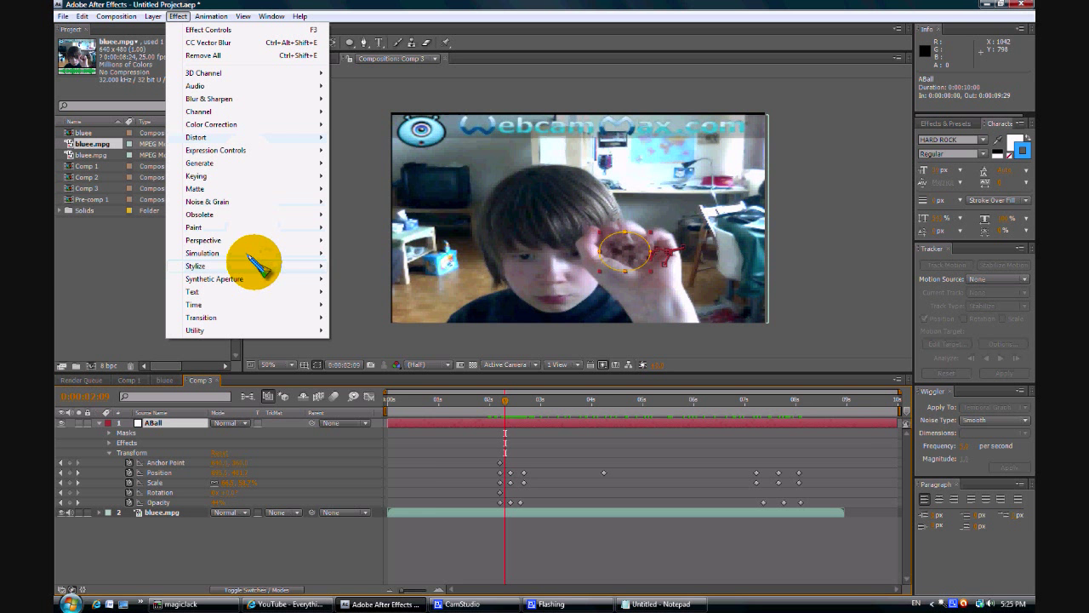
mouse_move(269, 267)
click(358, 420)
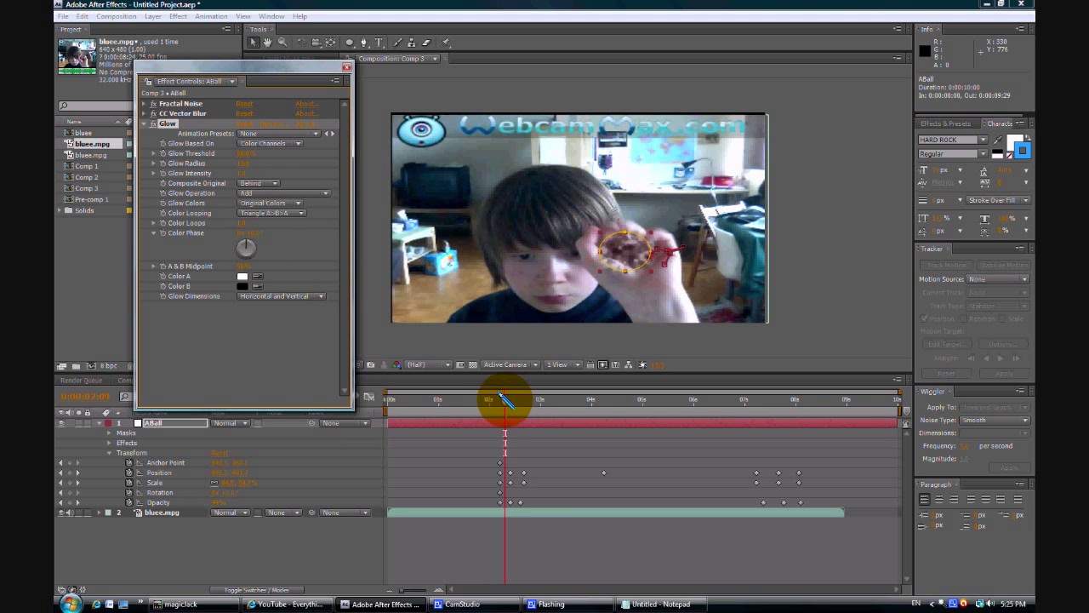
Step: At 0:00:04:03, adjust the Glow threshold and radius, and set Glow Colors to A & B Colors
drag(502, 398, 593, 409)
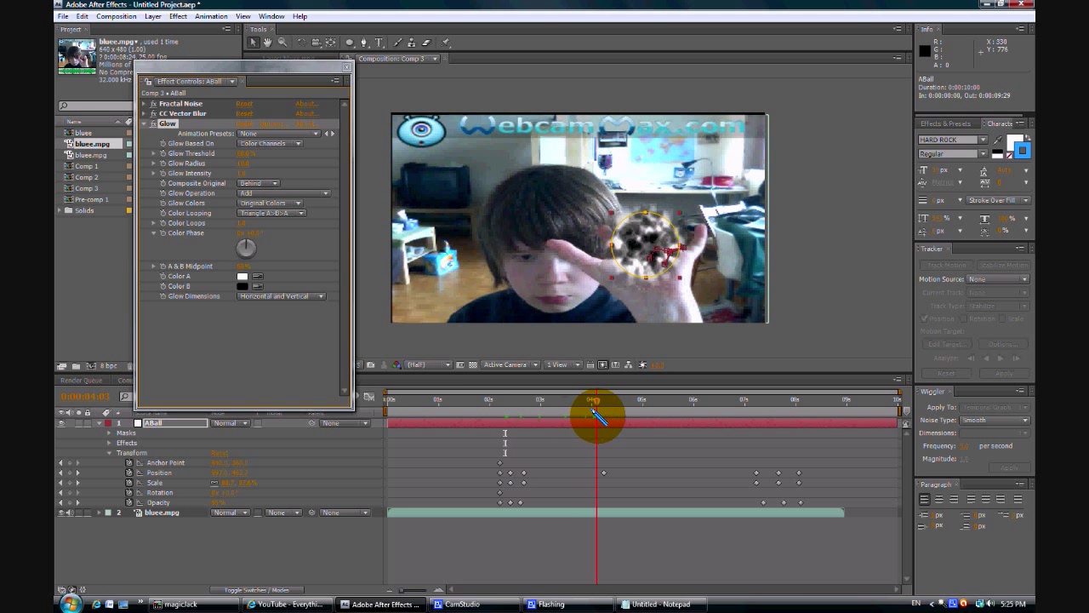
click(243, 158)
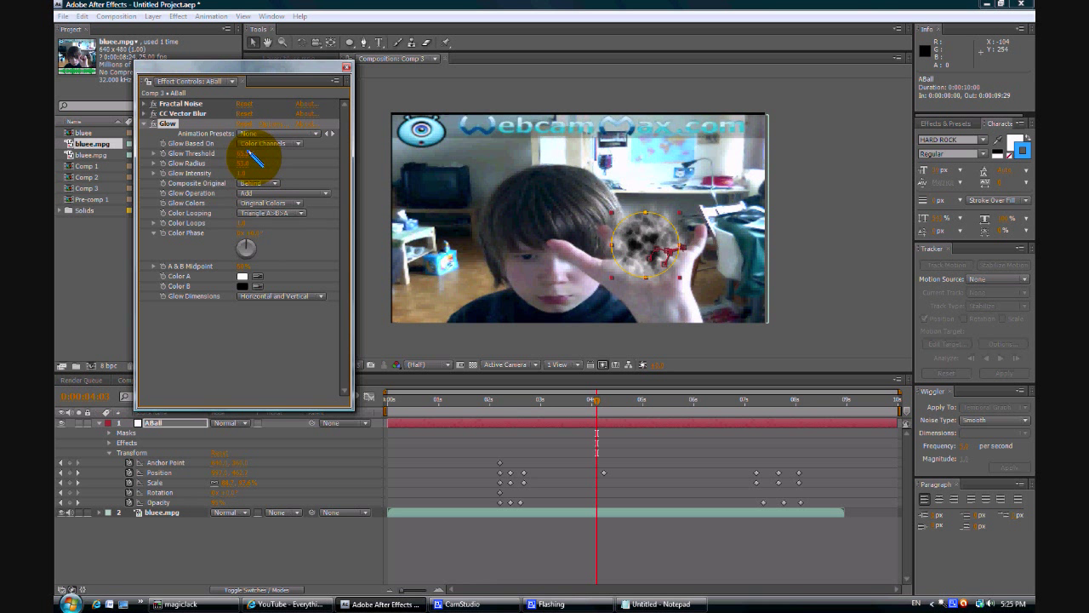
drag(254, 158, 240, 160)
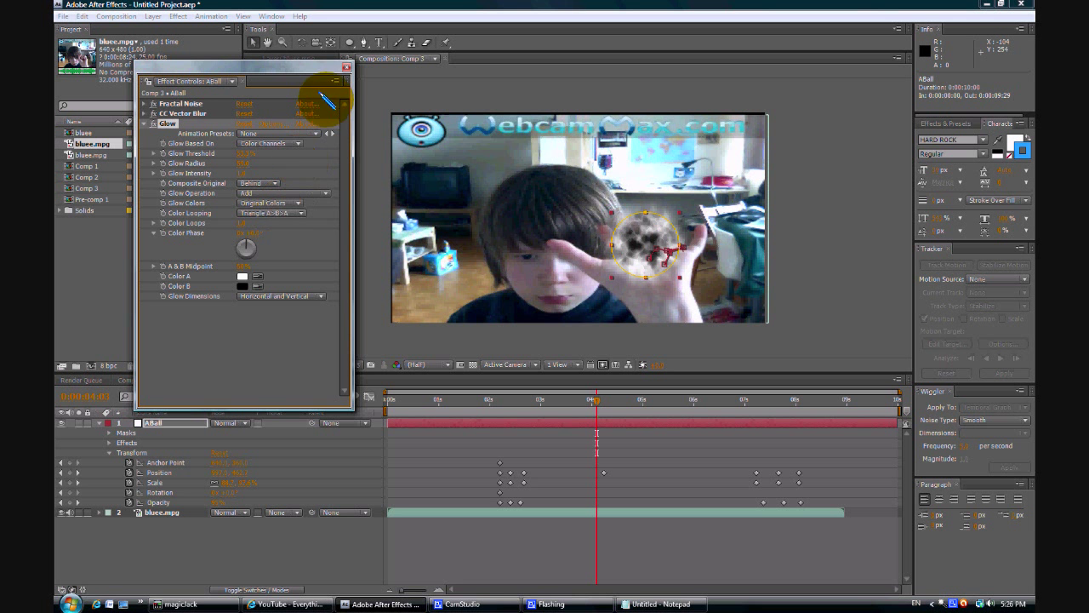
click(273, 201)
click(268, 236)
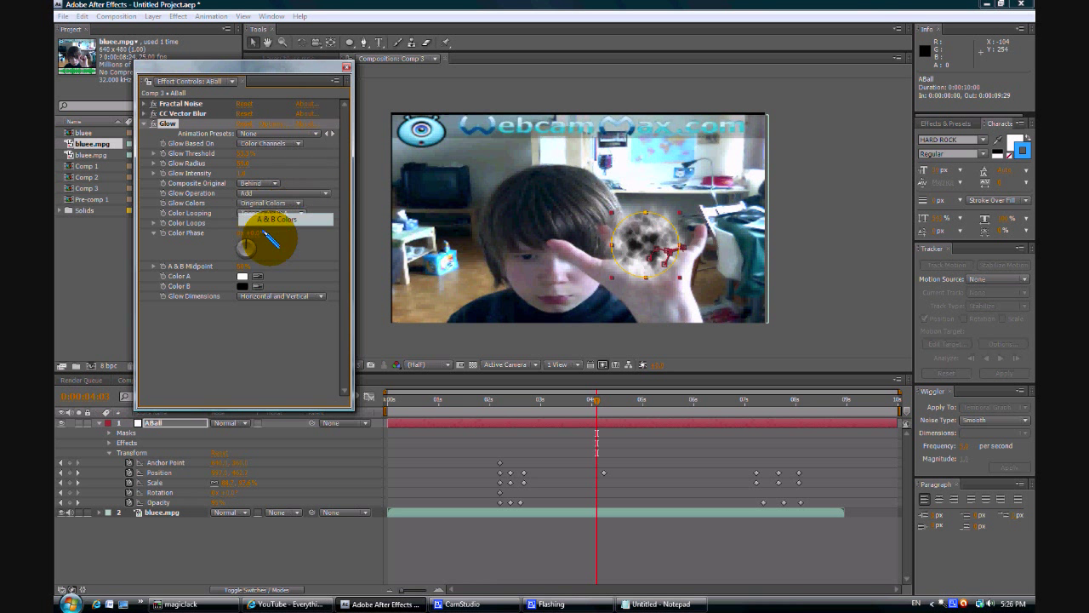
Step: Set the Glow effect's Color A to blue and Color B to white (FFFFFF), then close the effect settings
click(242, 276)
drag(365, 207, 347, 154)
click(319, 184)
click(455, 146)
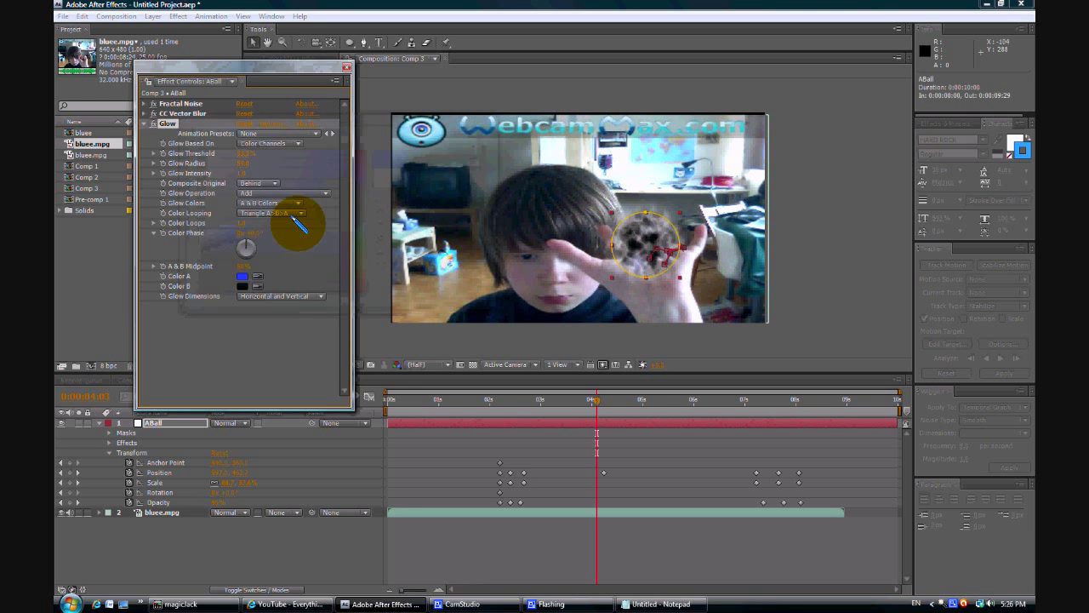
click(244, 286)
drag(365, 224, 355, 134)
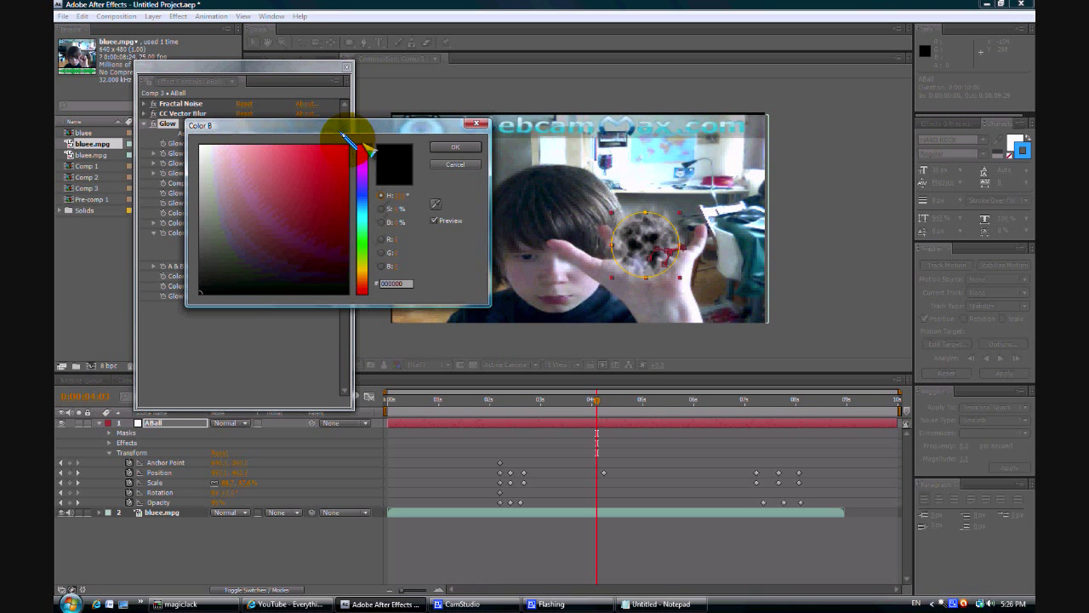
click(201, 147)
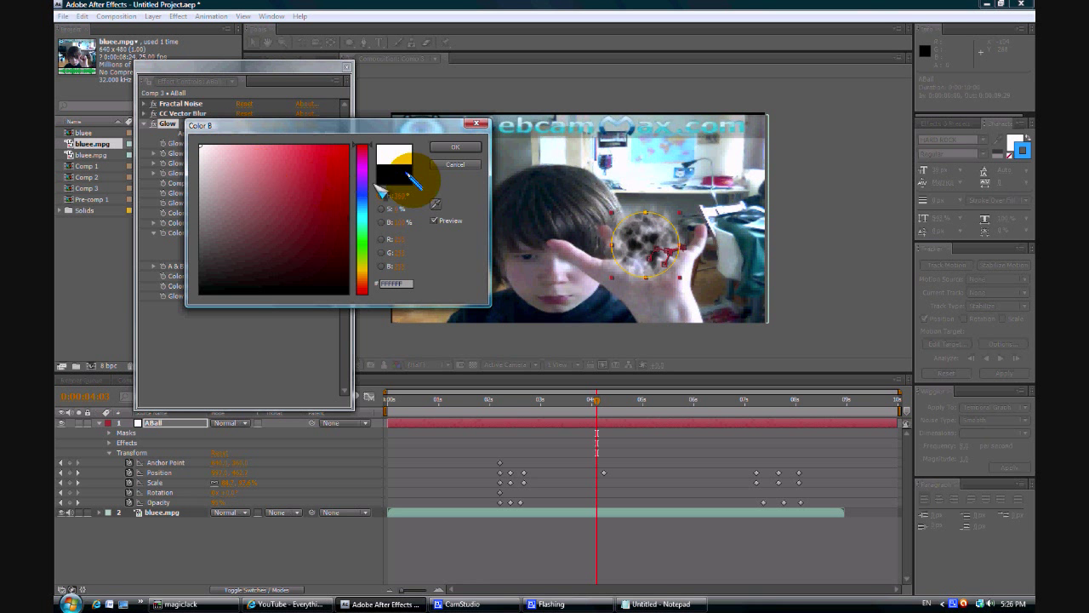
click(453, 150)
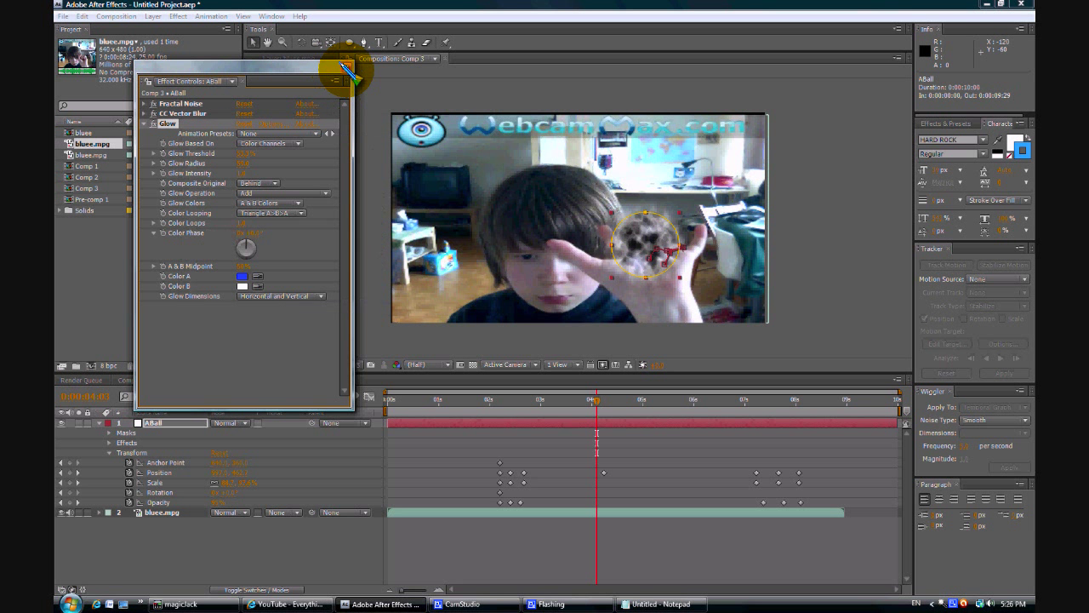
click(347, 69)
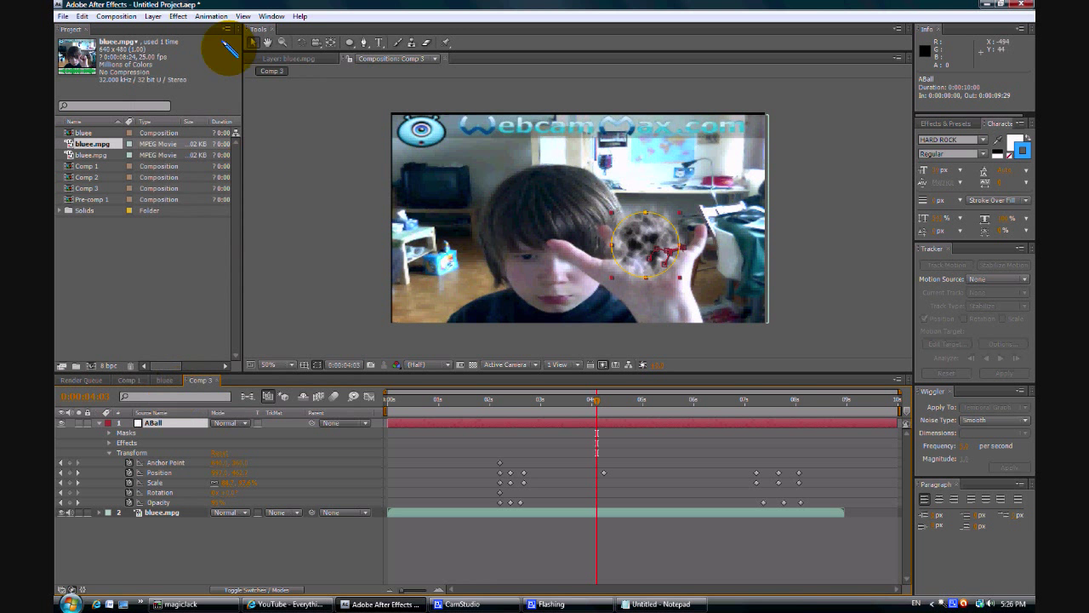
Step: Add the Hue/Saturation color correction to ABall, enable Colorize and shift the Colorize Hue to green
click(180, 16)
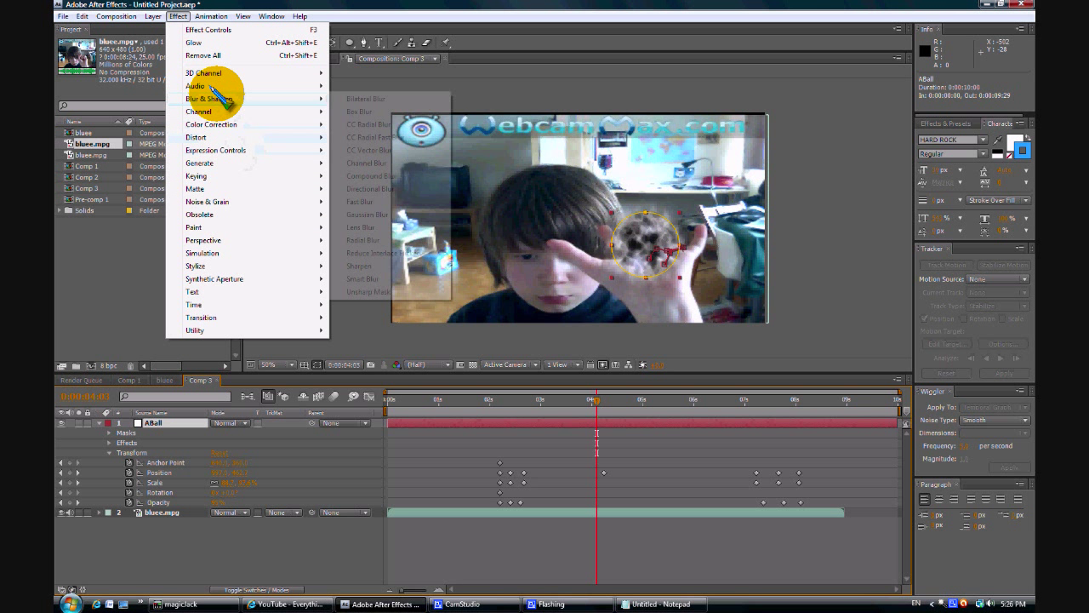
mouse_move(234, 127)
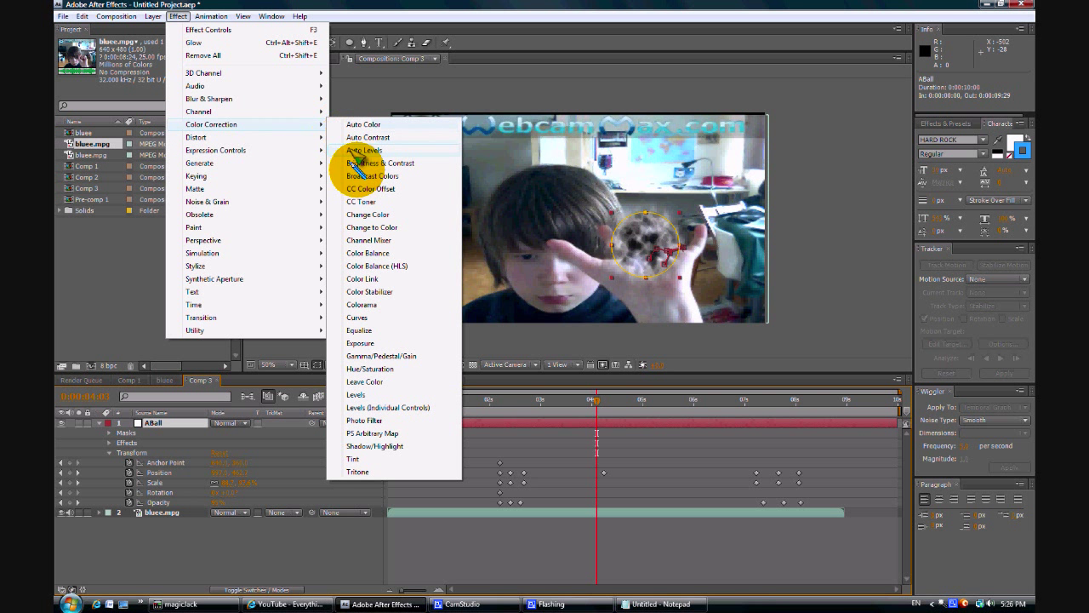
click(383, 368)
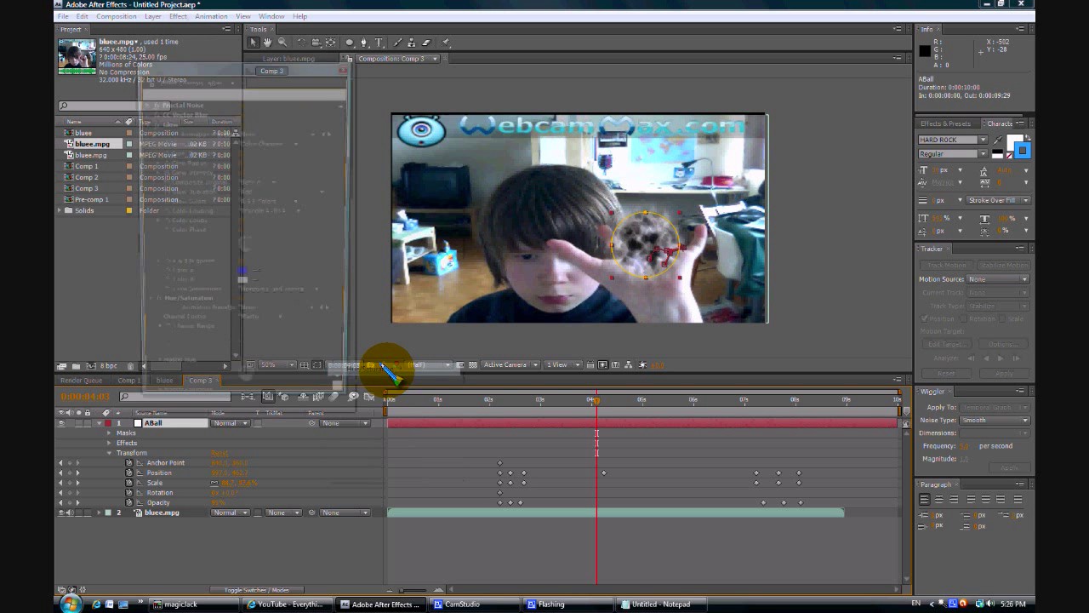
click(242, 371)
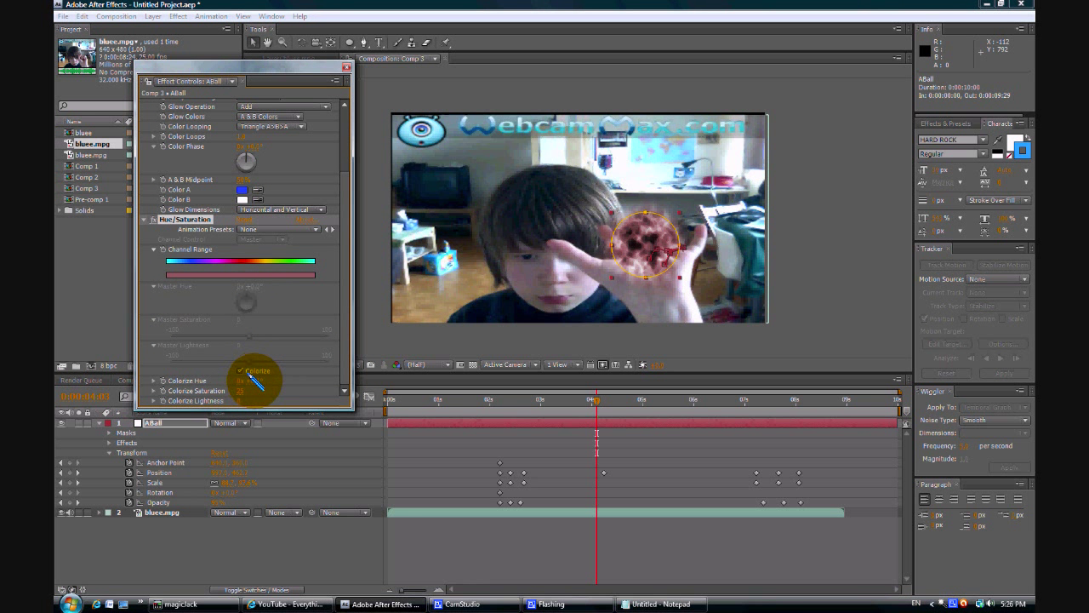
drag(278, 375, 292, 379)
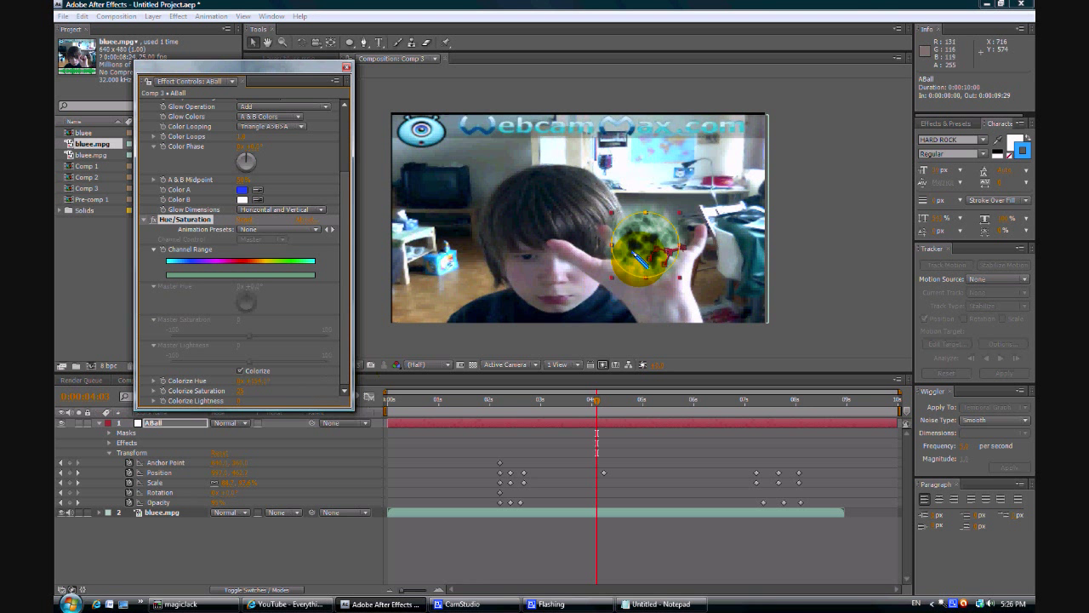
click(555, 549)
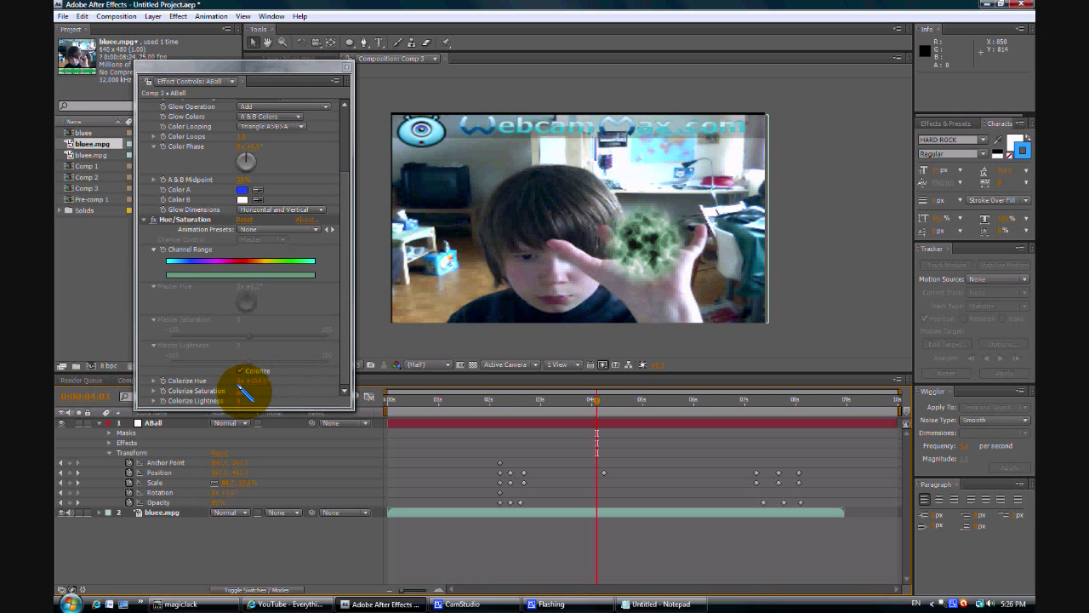
Step: Raise the Colorize Saturation to make the ball vivid green, and adjust the Colorize Lightness at 0:00:04:22
drag(241, 389, 255, 389)
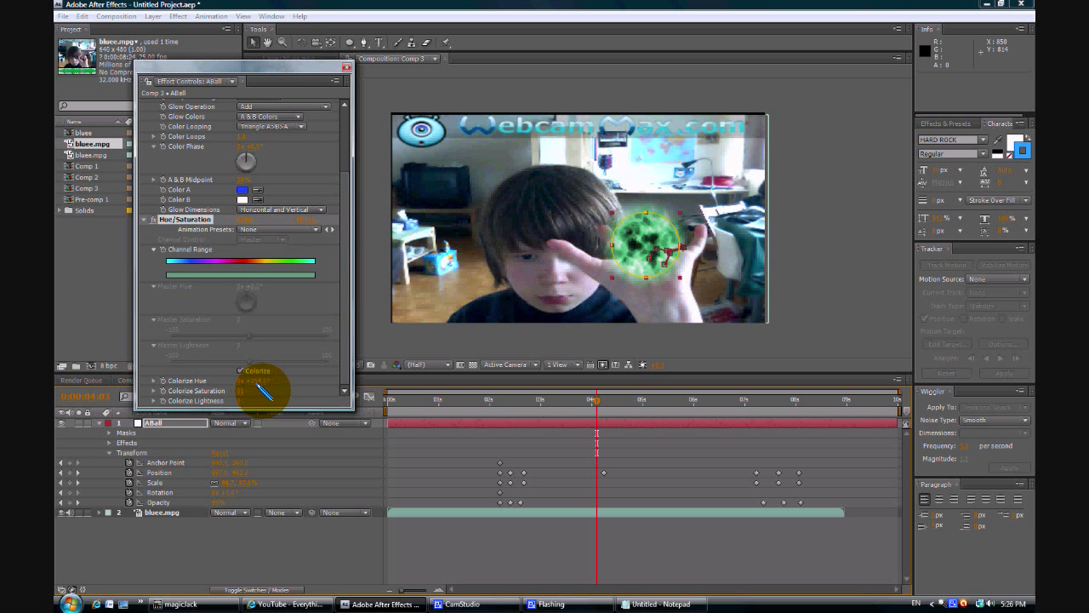
click(460, 545)
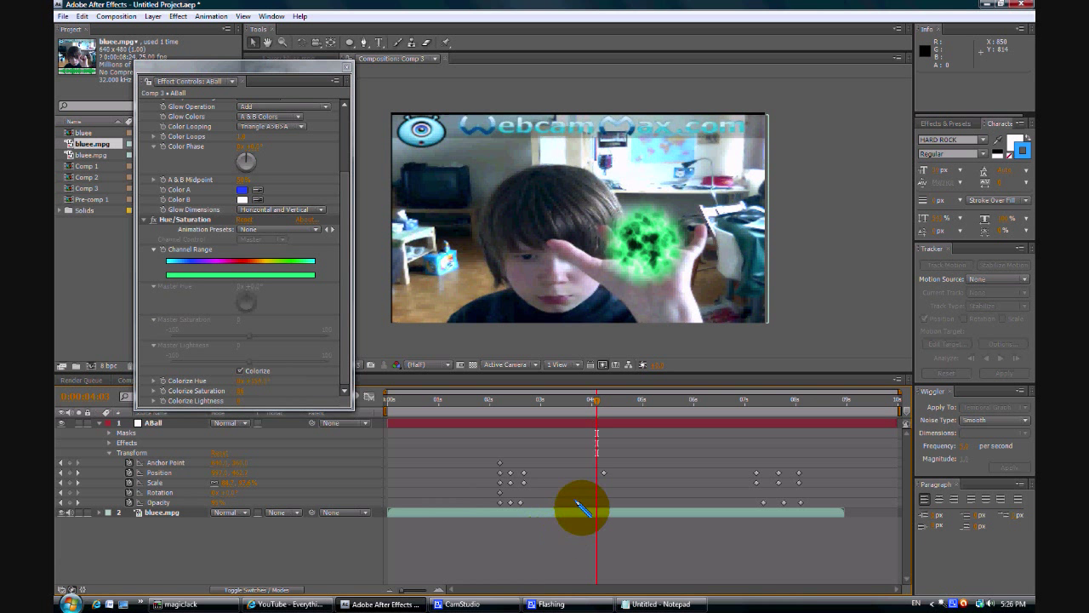
drag(594, 403, 629, 530)
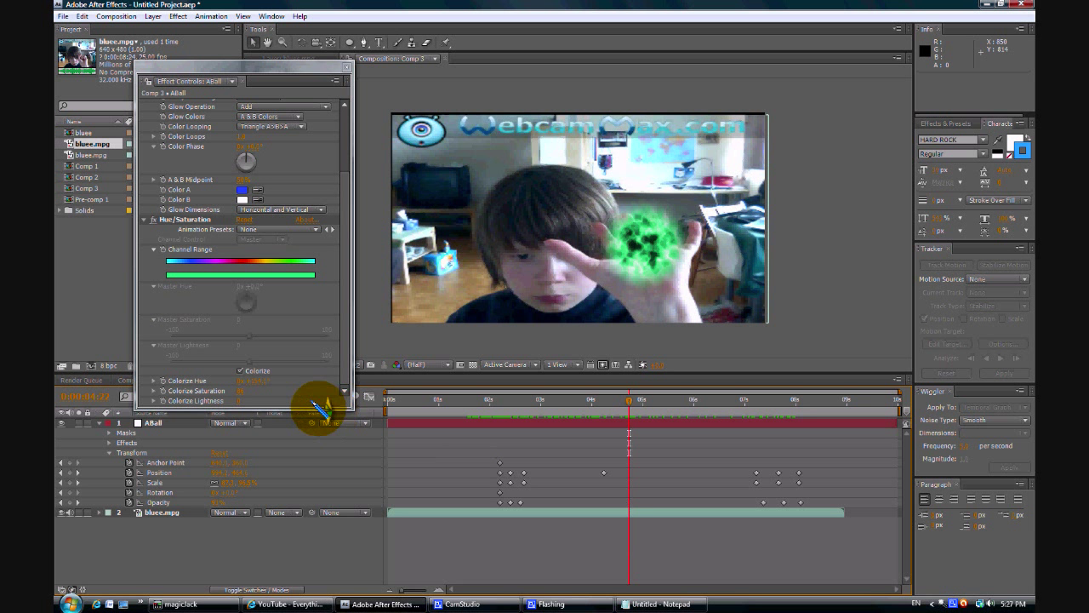
click(236, 400)
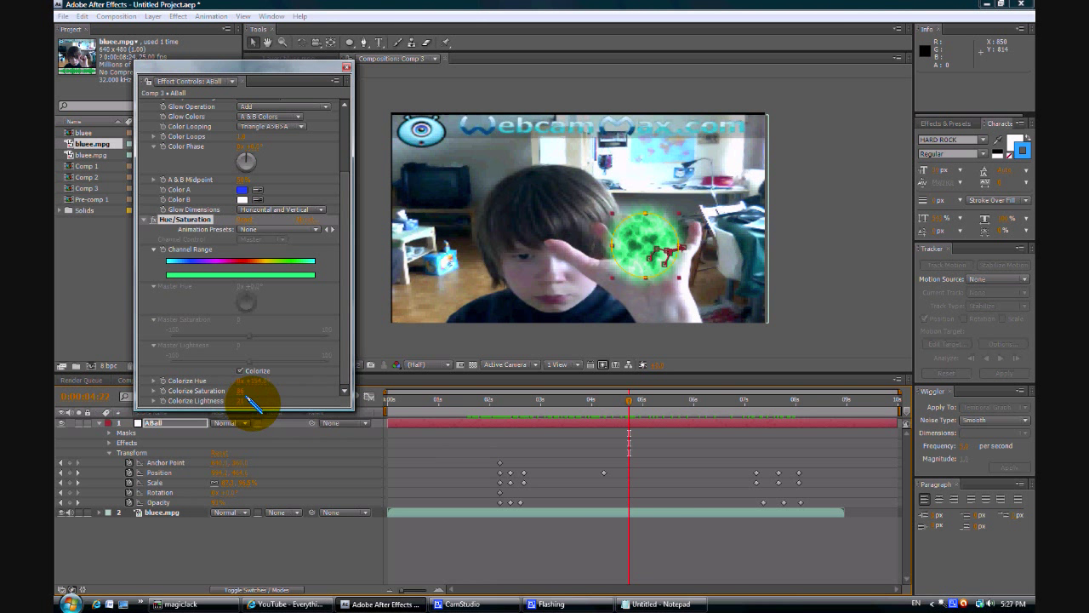
click(476, 521)
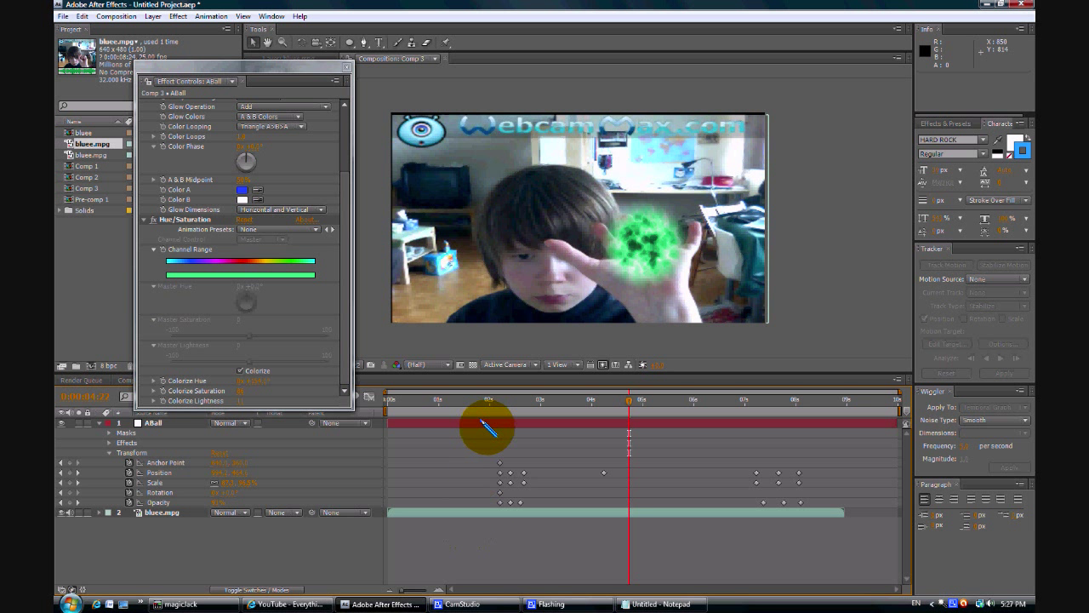
click(270, 229)
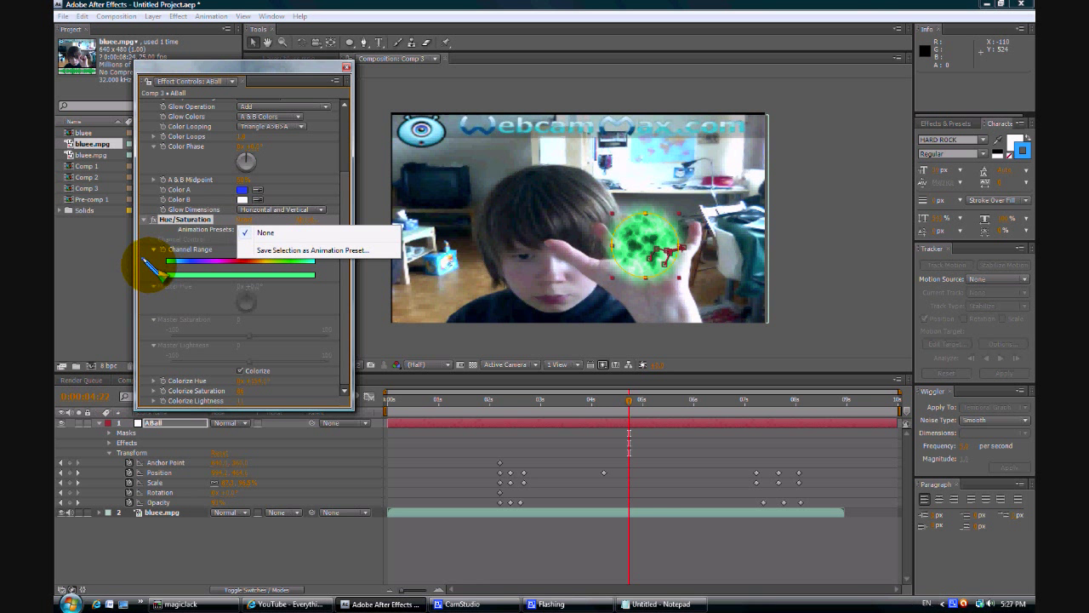
click(141, 272)
click(139, 276)
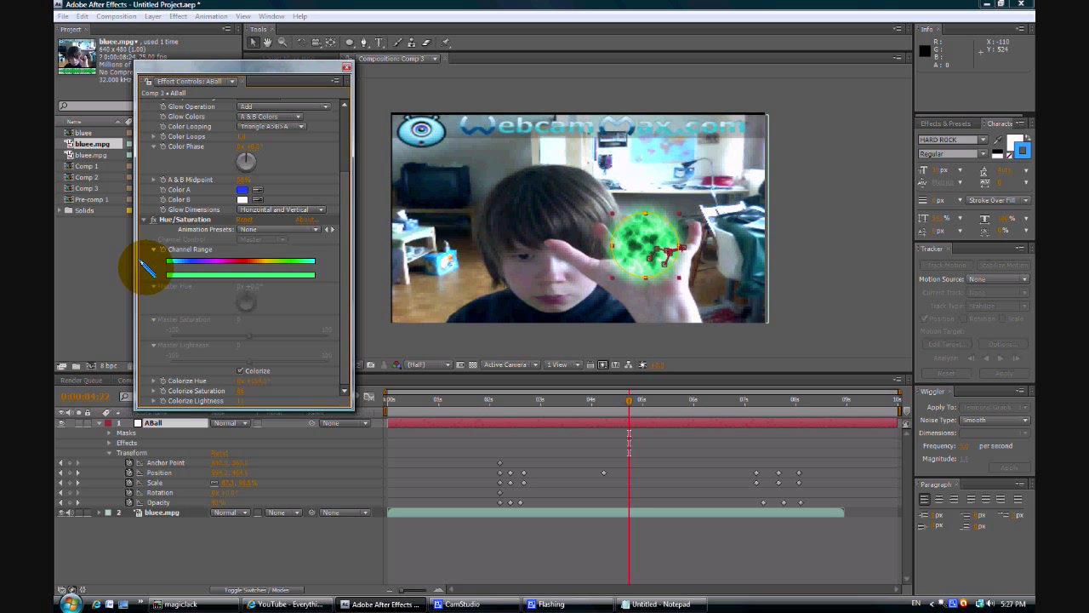
Step: Add the Lightning effect to the ABall layer and stretch the bolt through the ball to beyond the hand
click(345, 66)
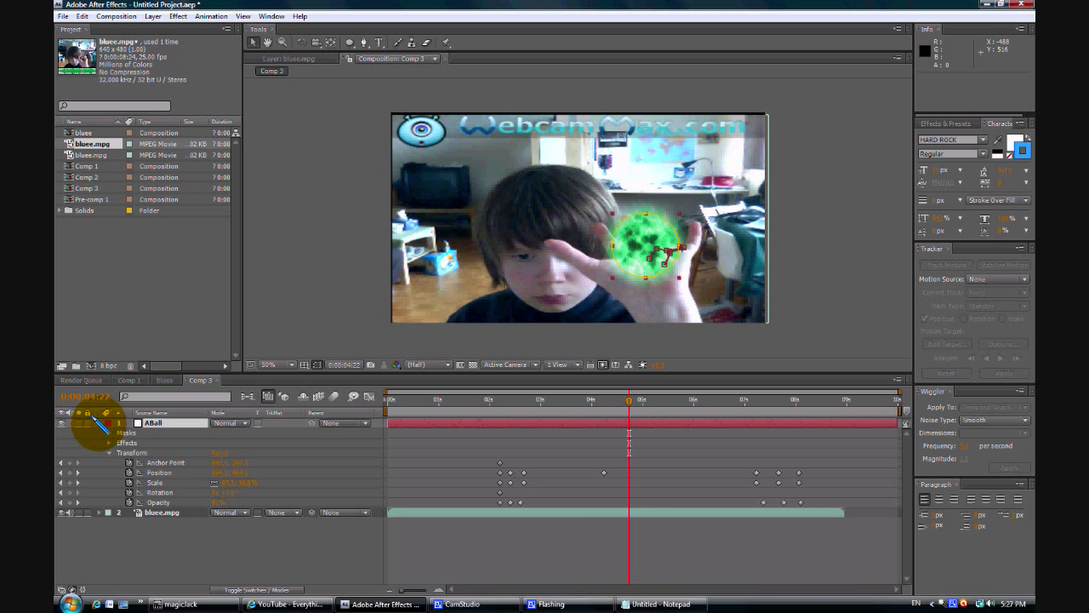
click(178, 16)
mouse_move(213, 215)
click(361, 239)
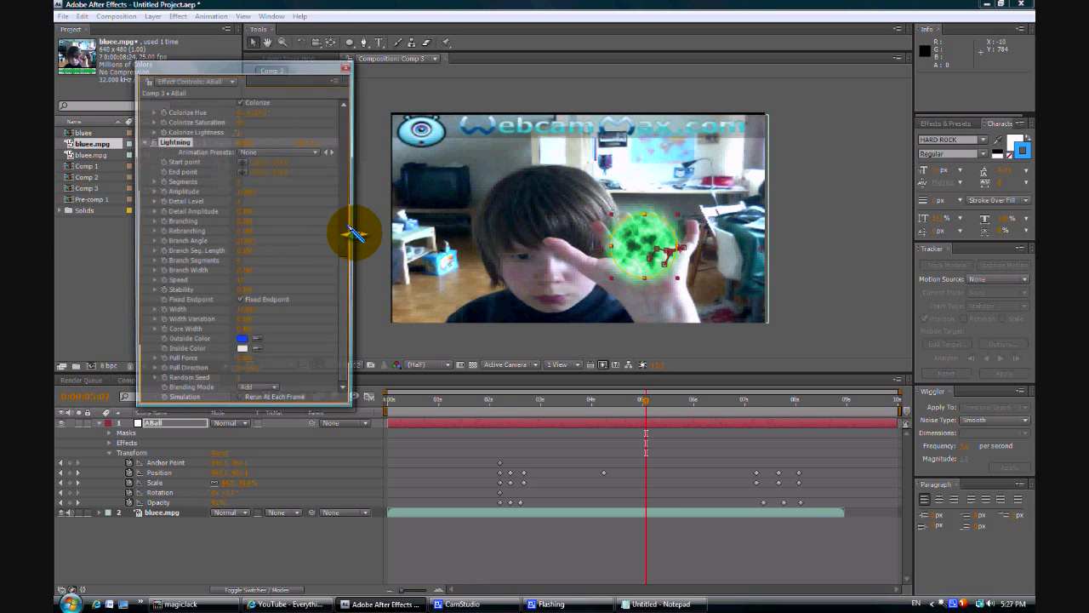
drag(465, 252, 732, 295)
Step: Set the Lightning effect's Outside Color to dark green
click(243, 340)
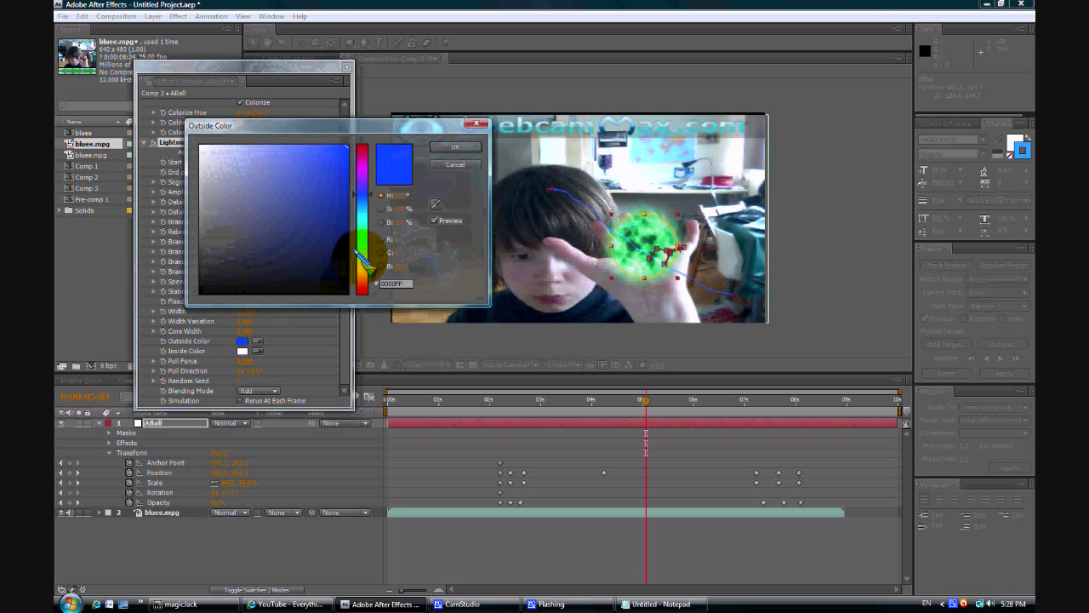
click(361, 240)
drag(286, 213, 341, 176)
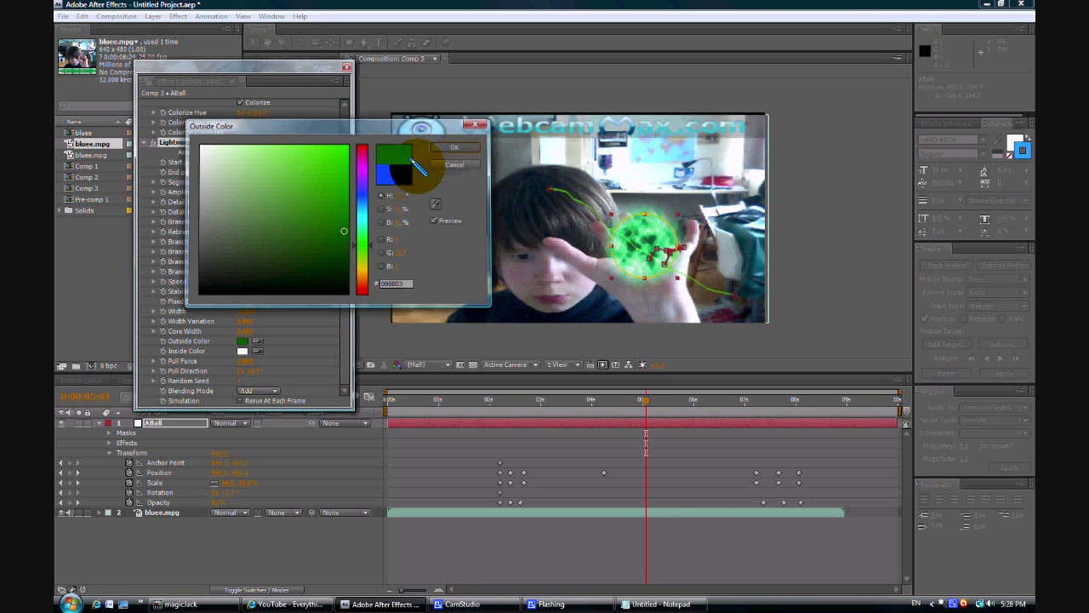
click(456, 148)
Step: Adjust the Lightning effect's branch and width settings for a thicker, branched bolt, and close the effect settings
mouse_move(242, 281)
mouse_down()
mouse_move(357, 284)
mouse_move(241, 267)
mouse_up()
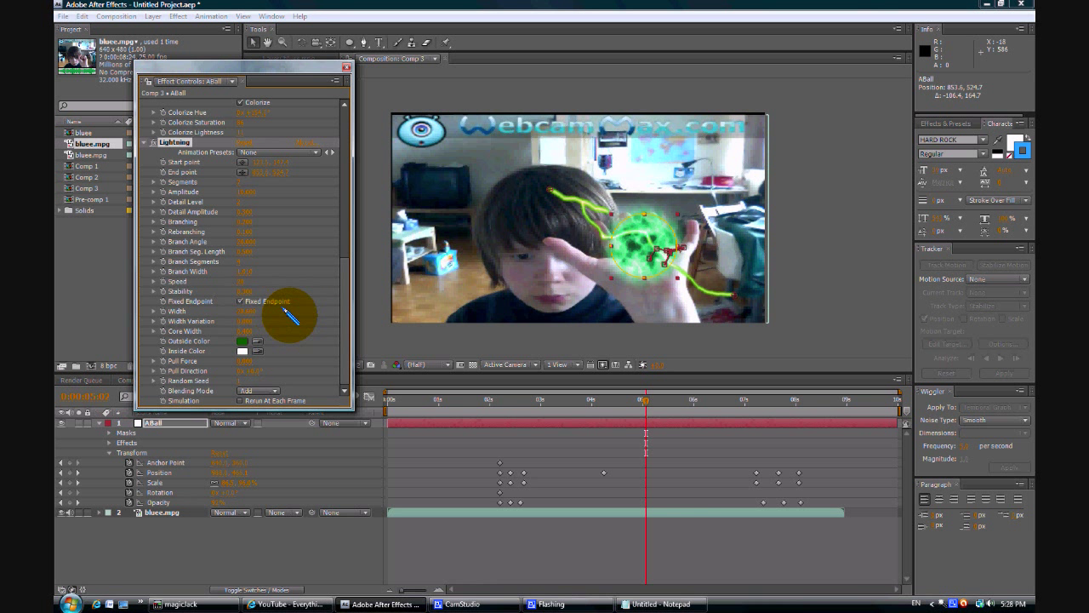
click(525, 539)
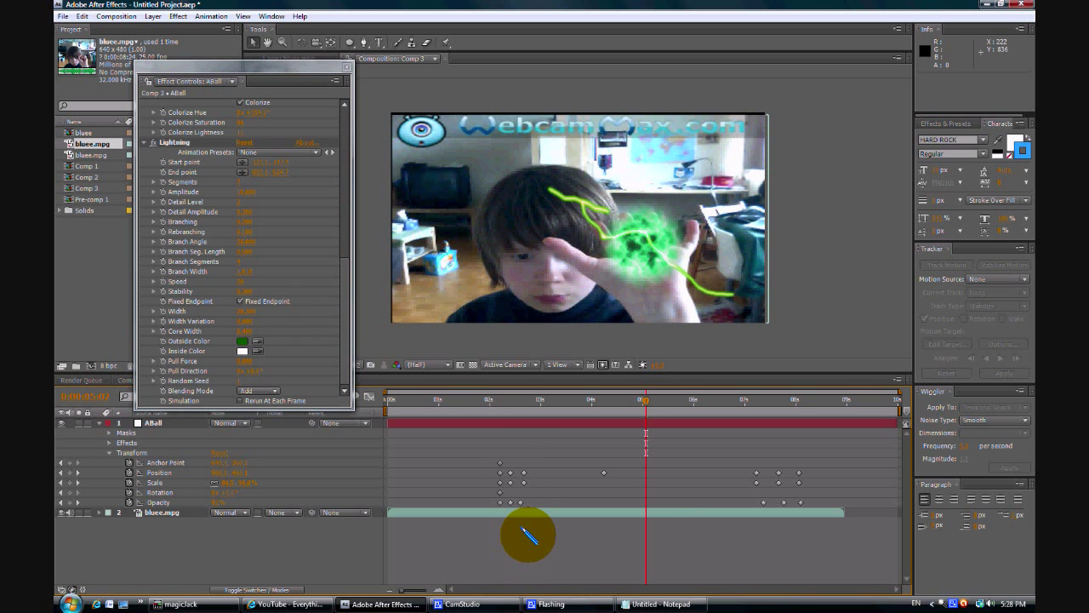
click(344, 64)
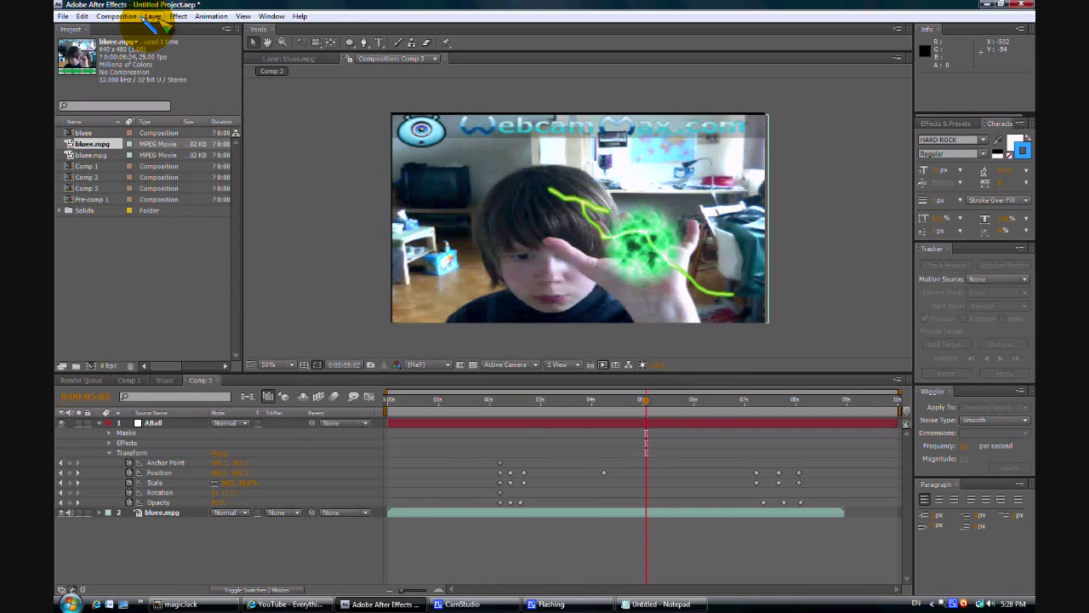
click(484, 606)
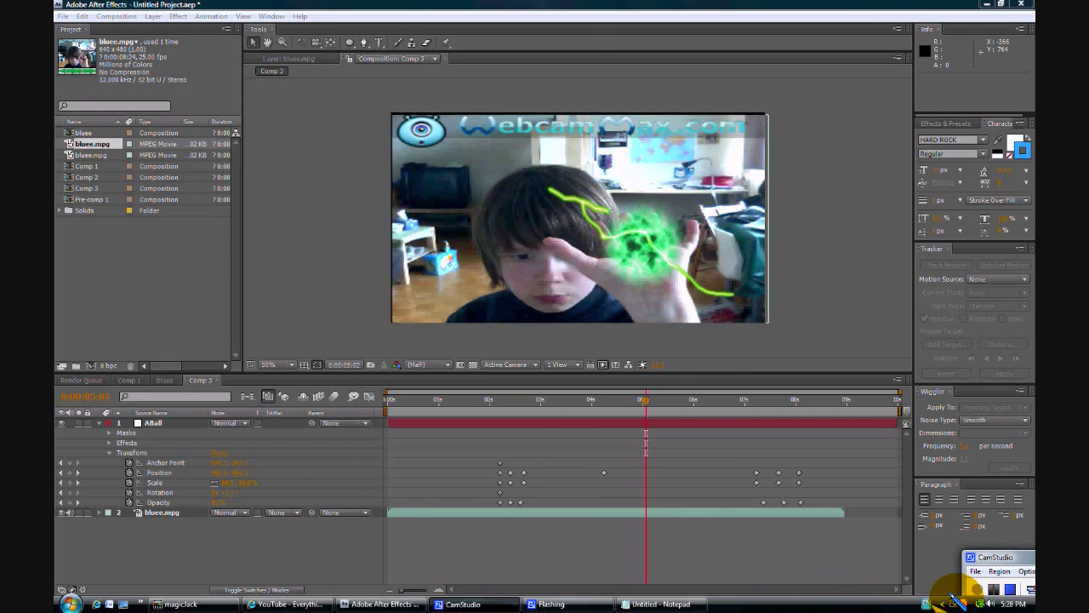